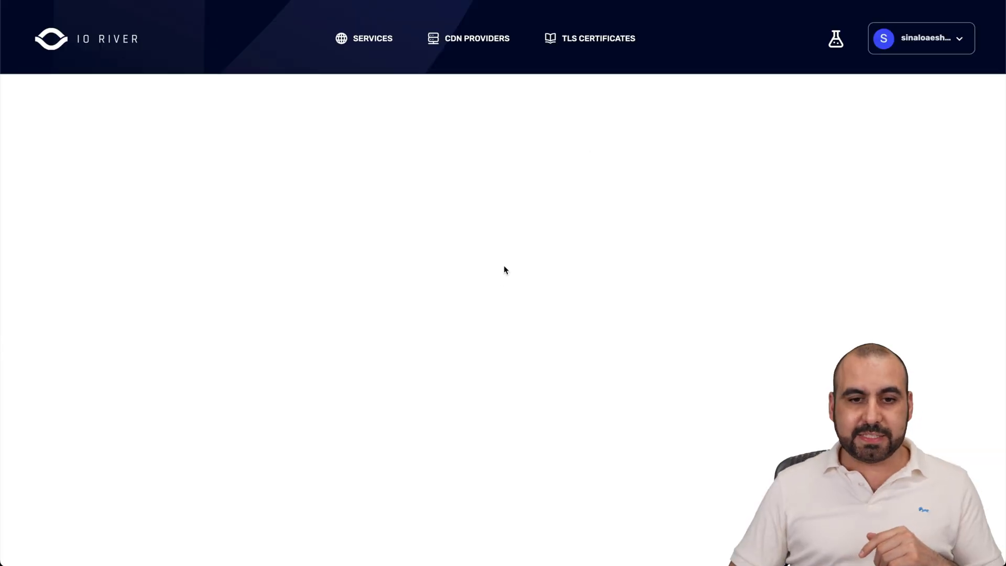
- Browse the CDN providers that could be added to the account without choosing one, then return to Services
{"action": "left_click", "coordinate": [458, 40]}
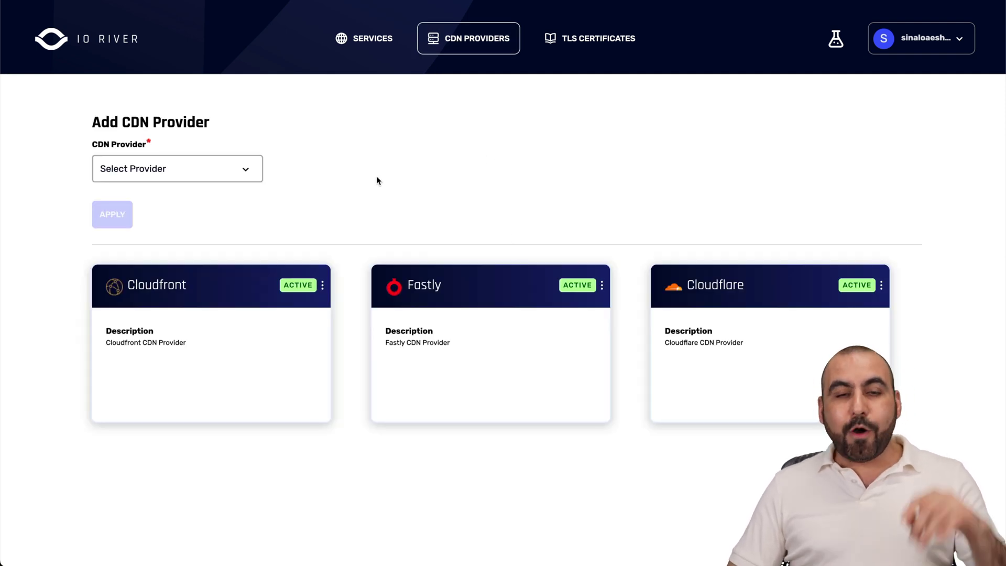
{"action": "left_click", "coordinate": [241, 170]}
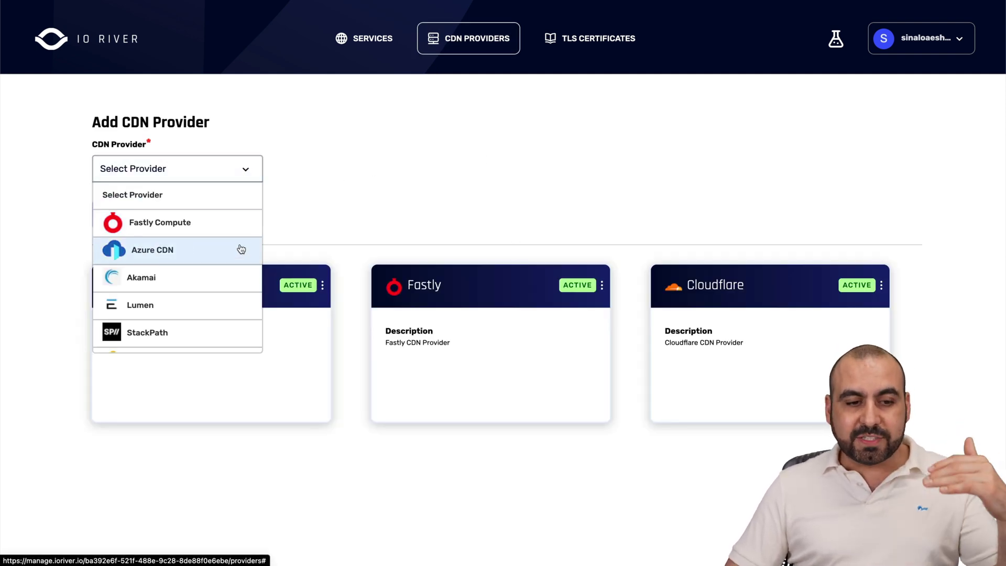
{"action": "scroll", "coordinate": [241, 246], "scroll_direction": "down", "scroll_amount": 5}
{"action": "scroll", "coordinate": [241, 249], "scroll_direction": "up", "scroll_amount": 6}
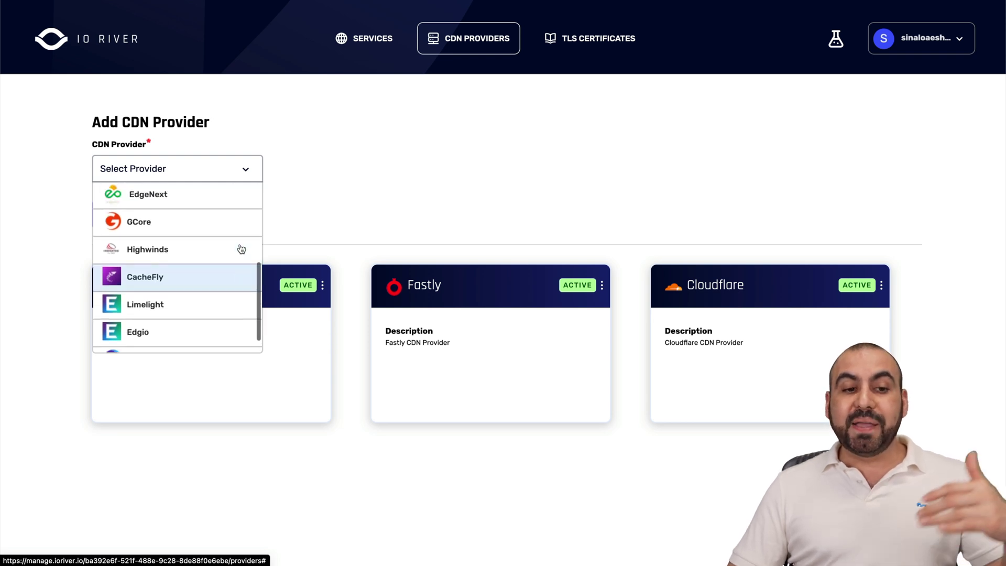
{"action": "left_click", "coordinate": [453, 195]}
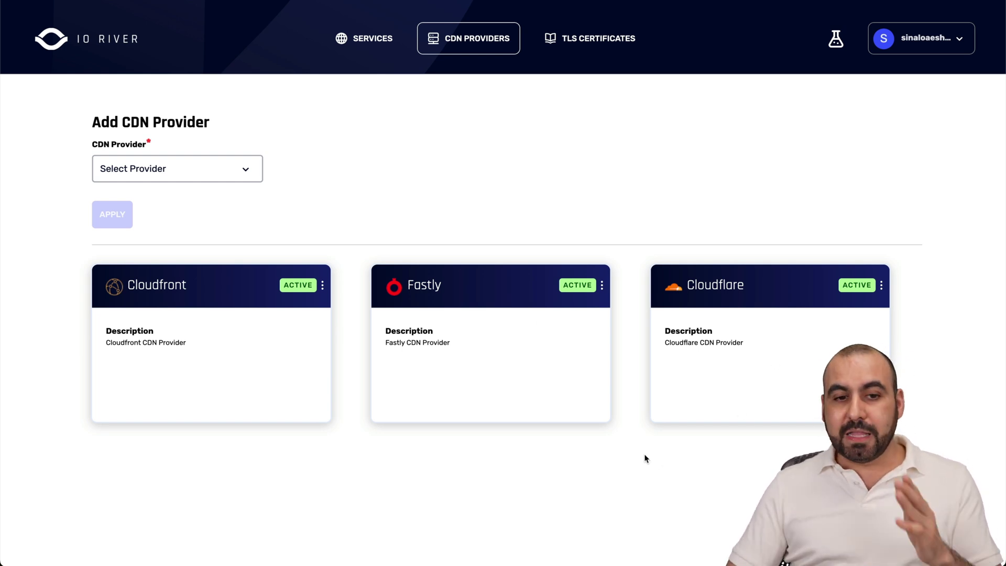
{"action": "left_click", "coordinate": [369, 42]}
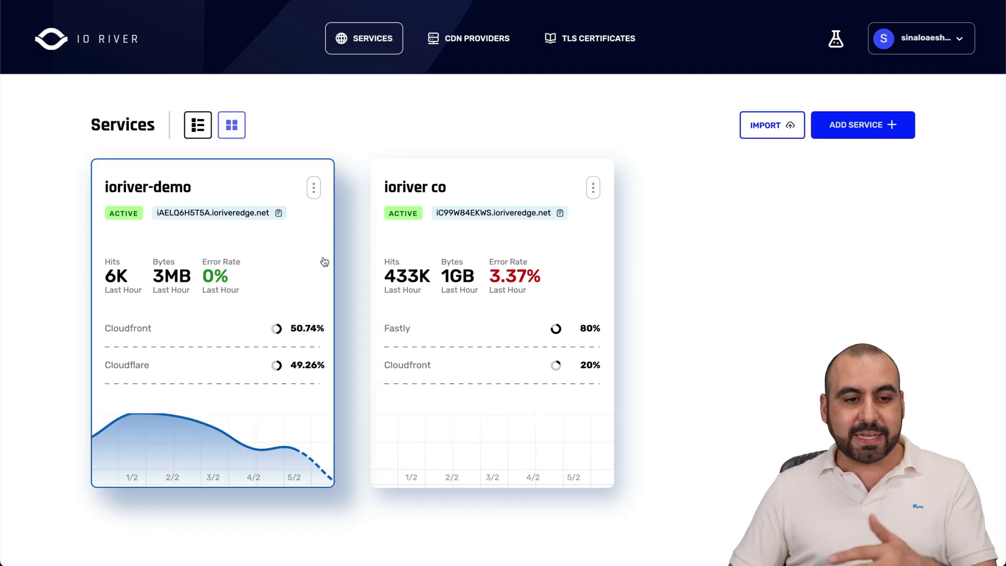
- Review the ioriver-demo dashboard's requests, bytes and cache offload charts, then view its CDN providers
{"action": "left_click", "coordinate": [190, 224]}
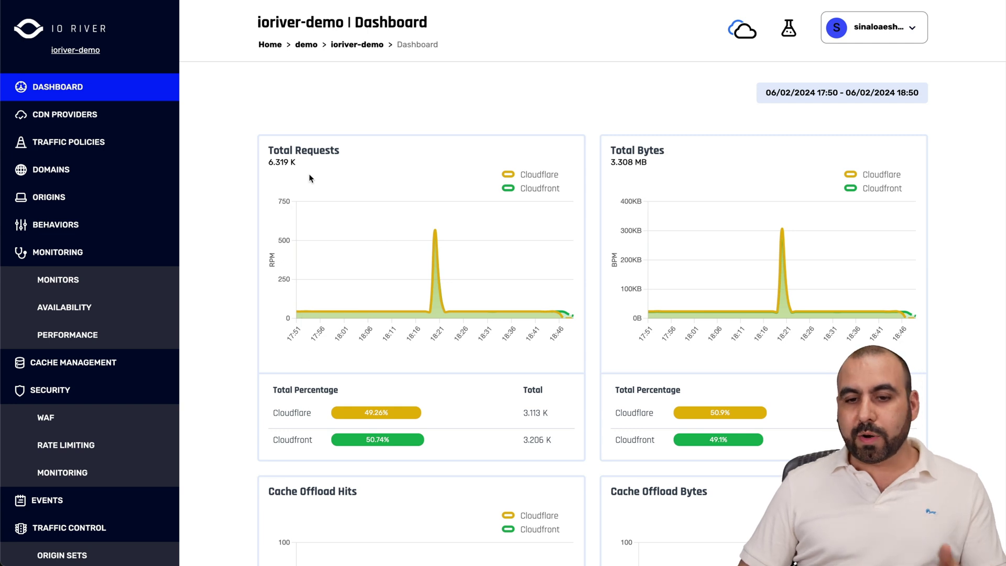
{"action": "scroll", "coordinate": [656, 182], "scroll_direction": "down", "scroll_amount": 3}
{"action": "scroll", "coordinate": [656, 182], "scroll_direction": "down", "scroll_amount": 4}
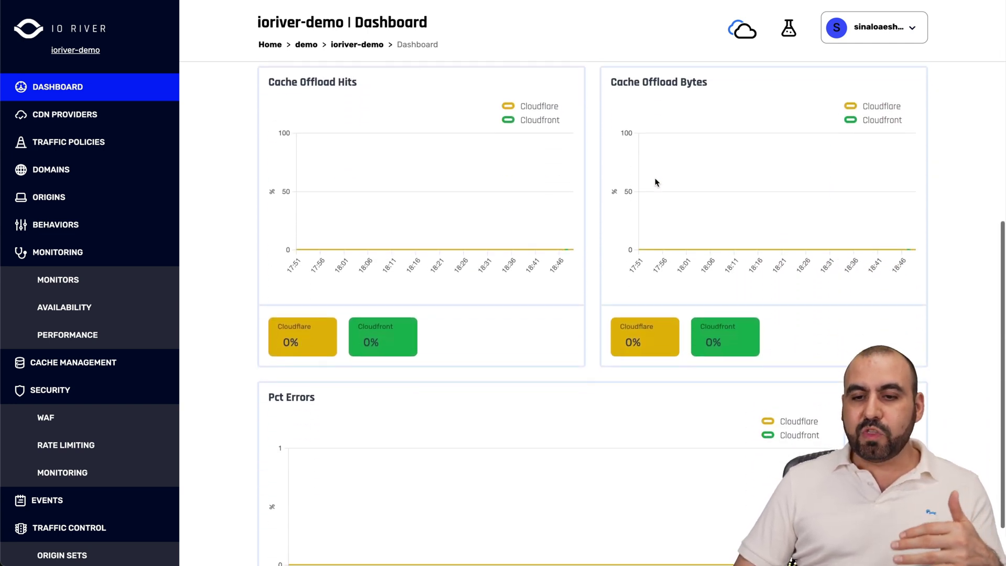
{"action": "scroll", "coordinate": [656, 182], "scroll_direction": "up", "scroll_amount": 7}
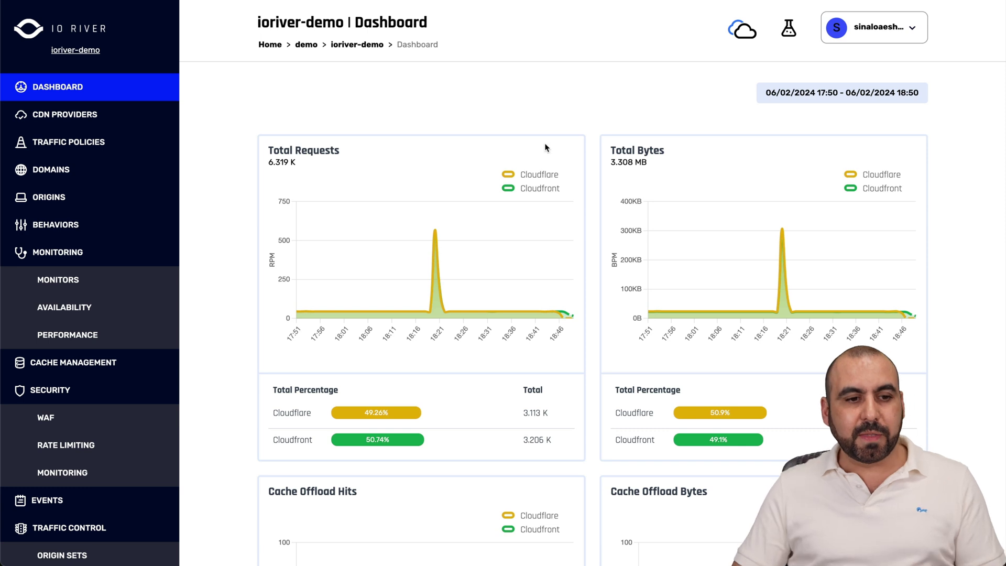
{"action": "left_click", "coordinate": [93, 112]}
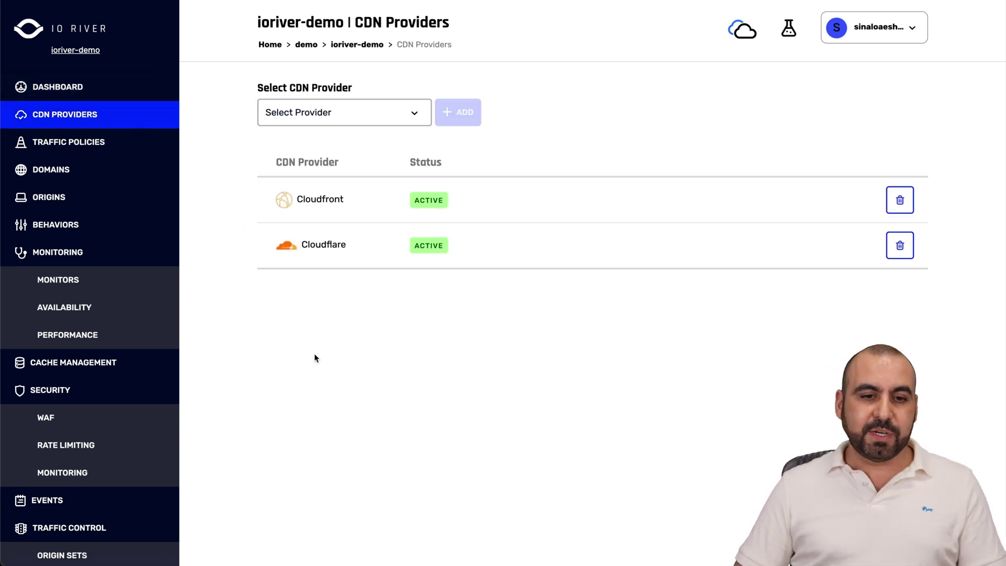
- Check the providers addable to ioriver-demo without choosing one, then view its traffic policies
{"action": "left_click", "coordinate": [393, 120]}
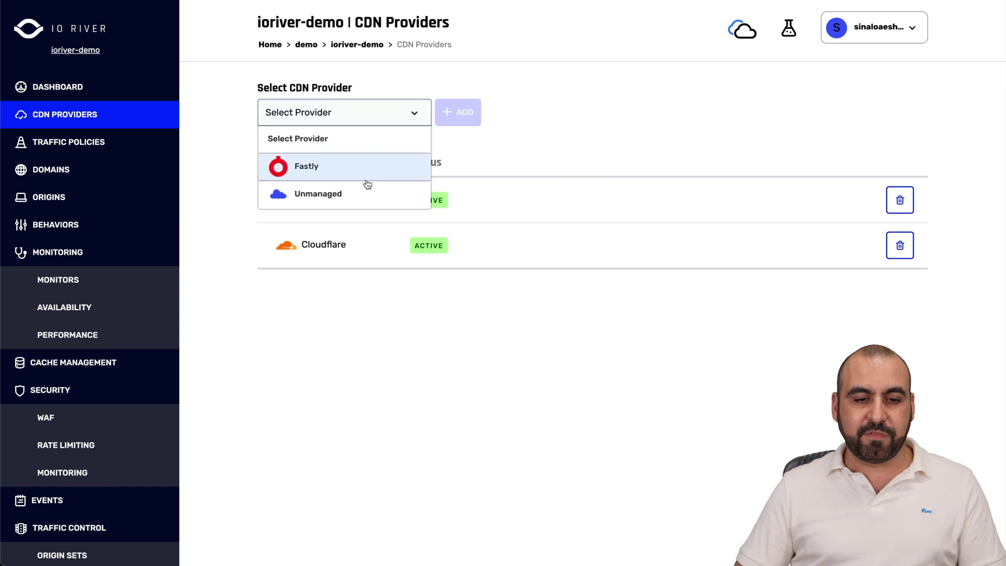
{"action": "left_click", "coordinate": [234, 152]}
{"action": "left_click", "coordinate": [89, 141]}
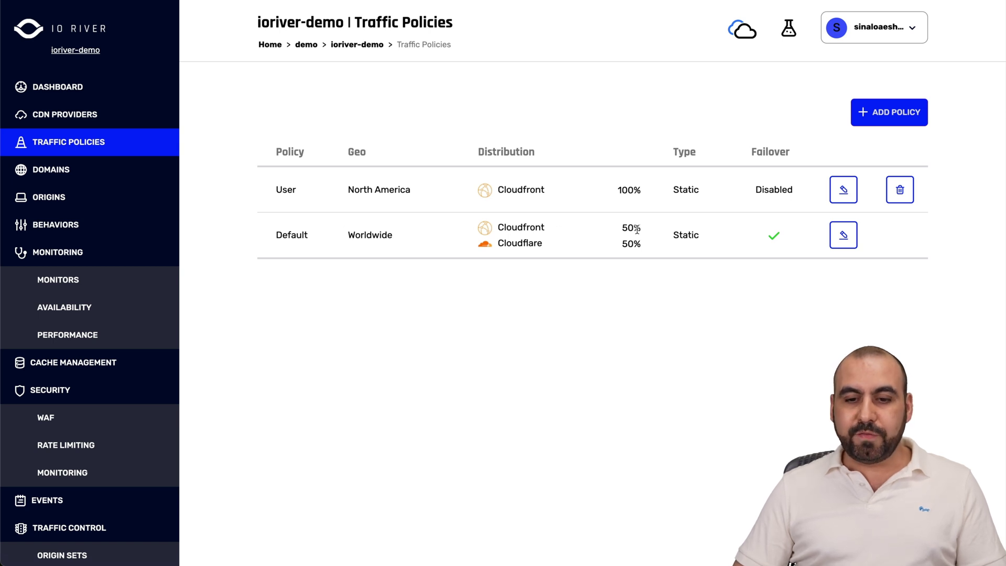
{"action": "left_click", "coordinate": [843, 235]}
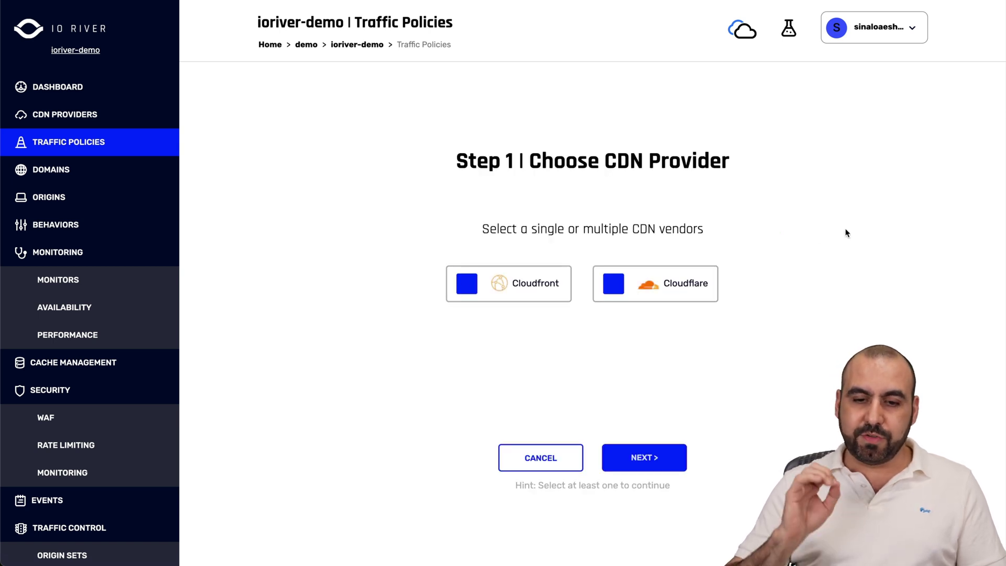
{"action": "left_click", "coordinate": [662, 459]}
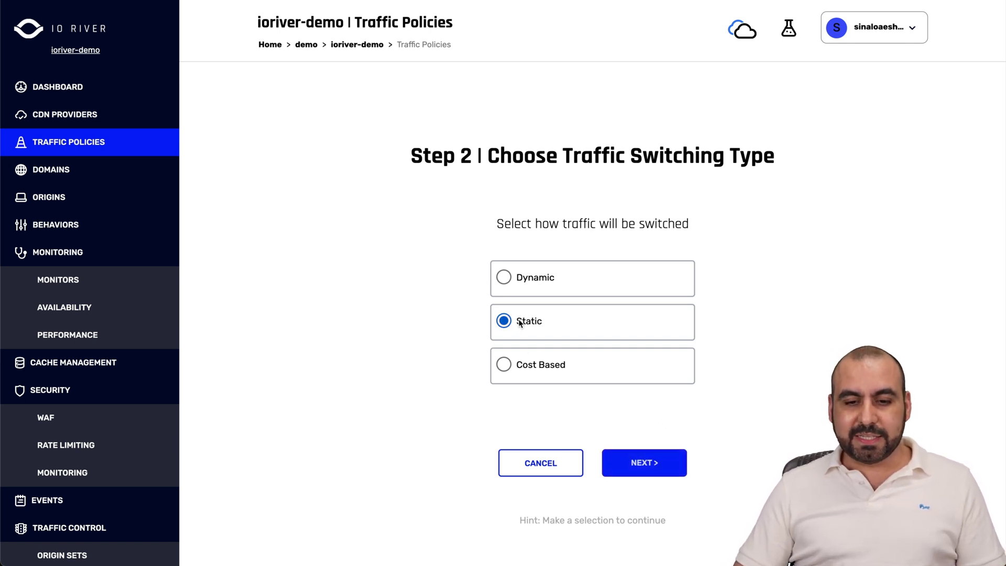
{"action": "left_click", "coordinate": [636, 462]}
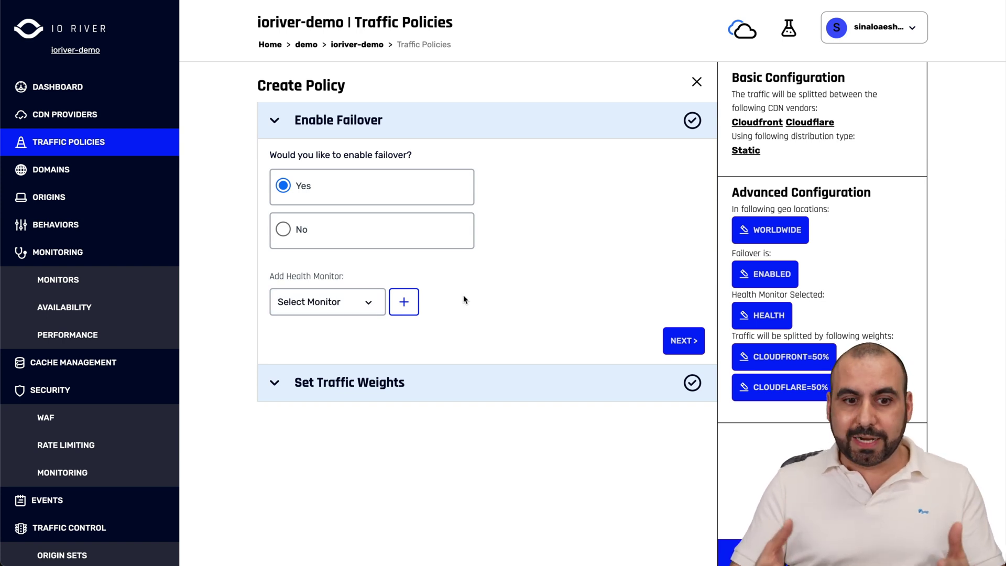
{"action": "left_click", "coordinate": [366, 301]}
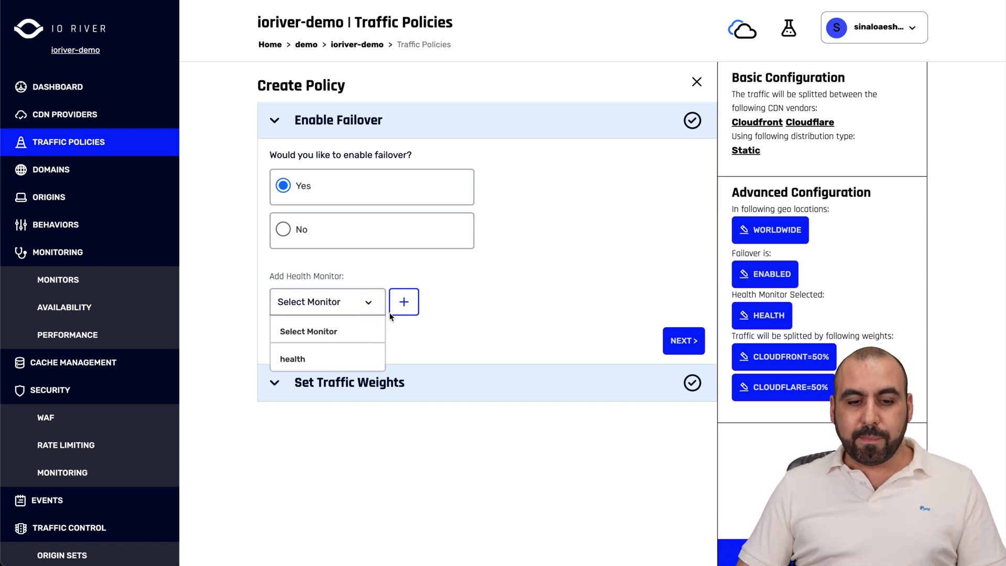
{"action": "left_click", "coordinate": [509, 318]}
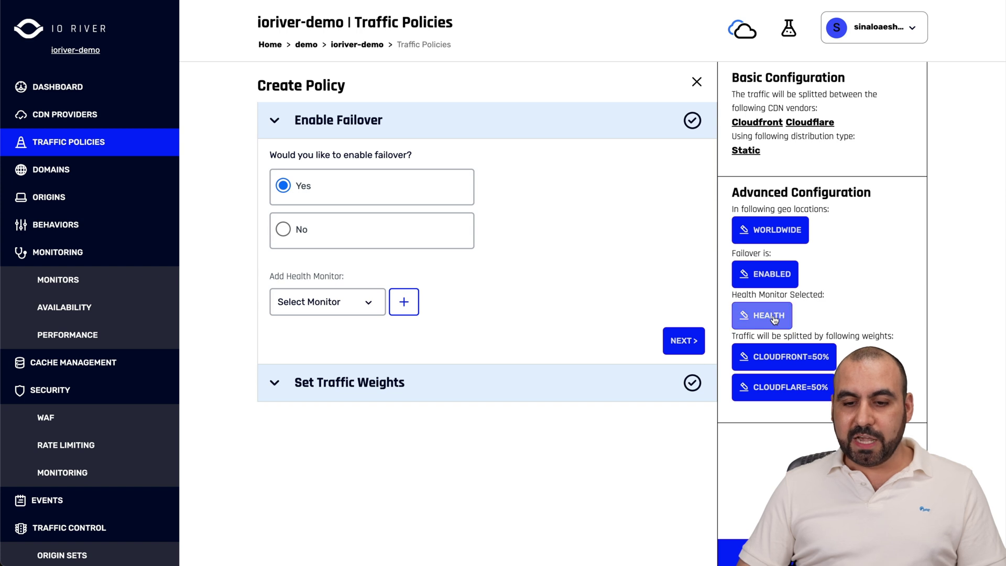
{"action": "left_click", "coordinate": [681, 345]}
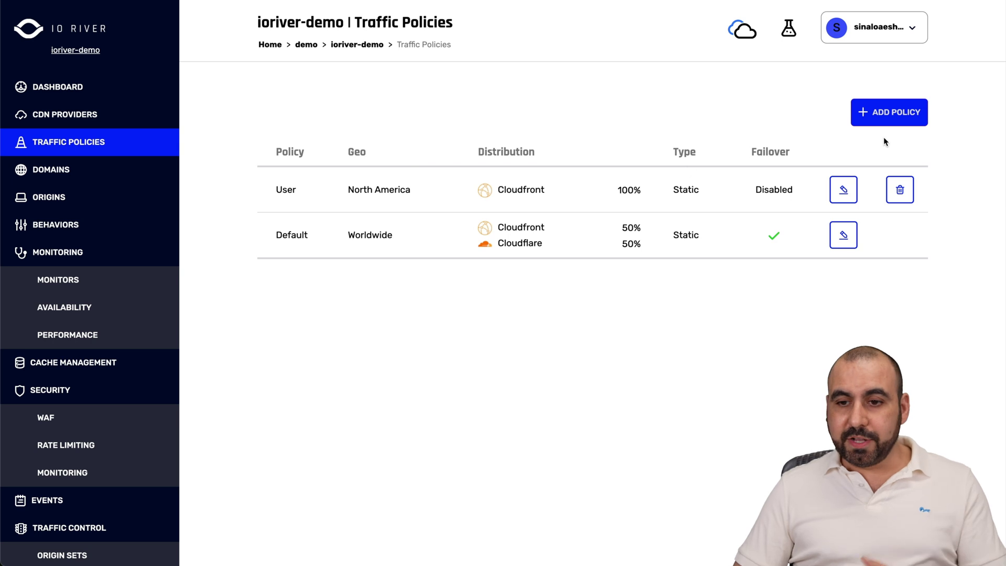
- Start a new Cost Based traffic policy using Cloudfront and Cloudflare
{"action": "left_click", "coordinate": [890, 112]}
{"action": "left_click", "coordinate": [487, 287]}
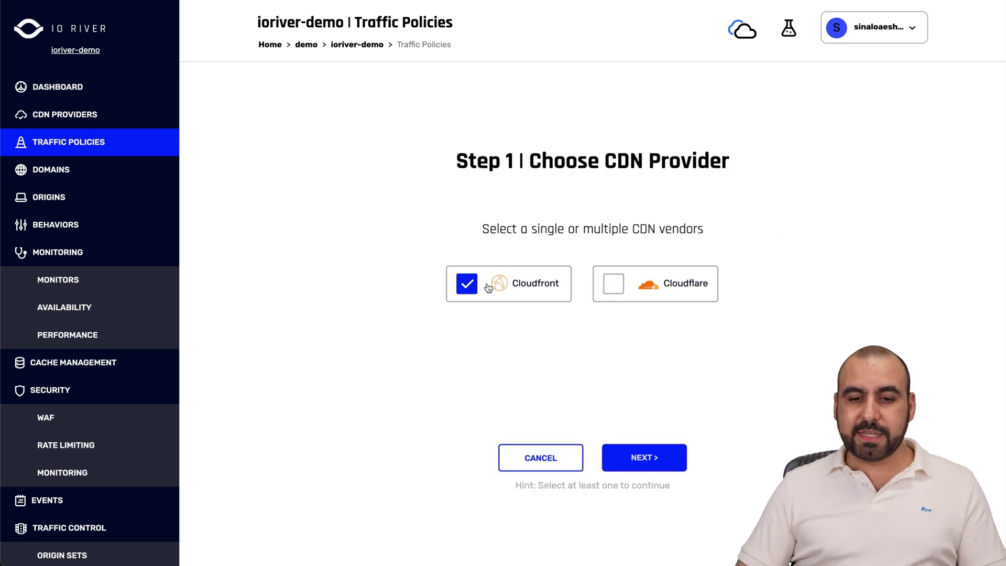
{"action": "left_click", "coordinate": [609, 286]}
{"action": "left_click", "coordinate": [640, 456]}
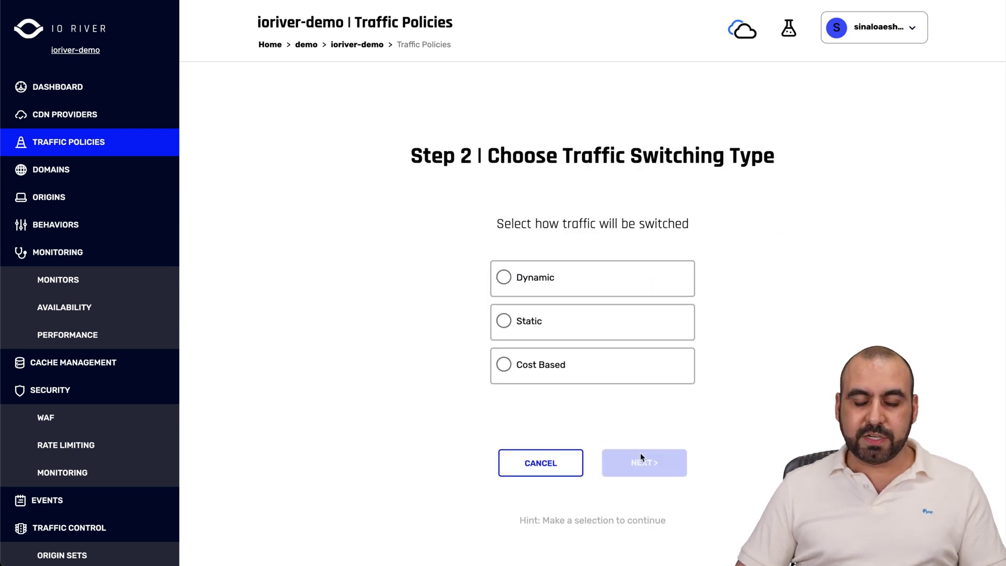
{"action": "left_click", "coordinate": [504, 365]}
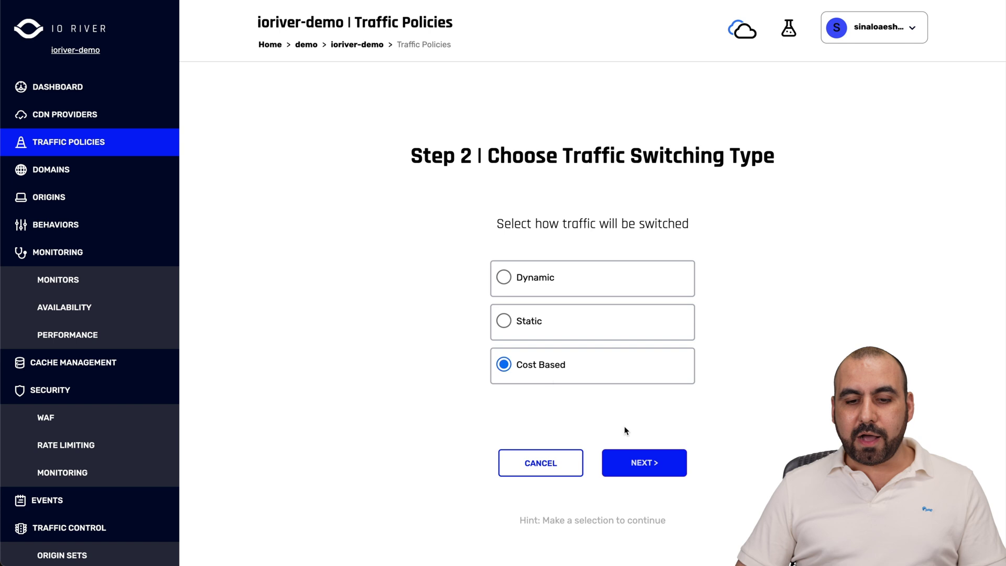
{"action": "left_click", "coordinate": [665, 463]}
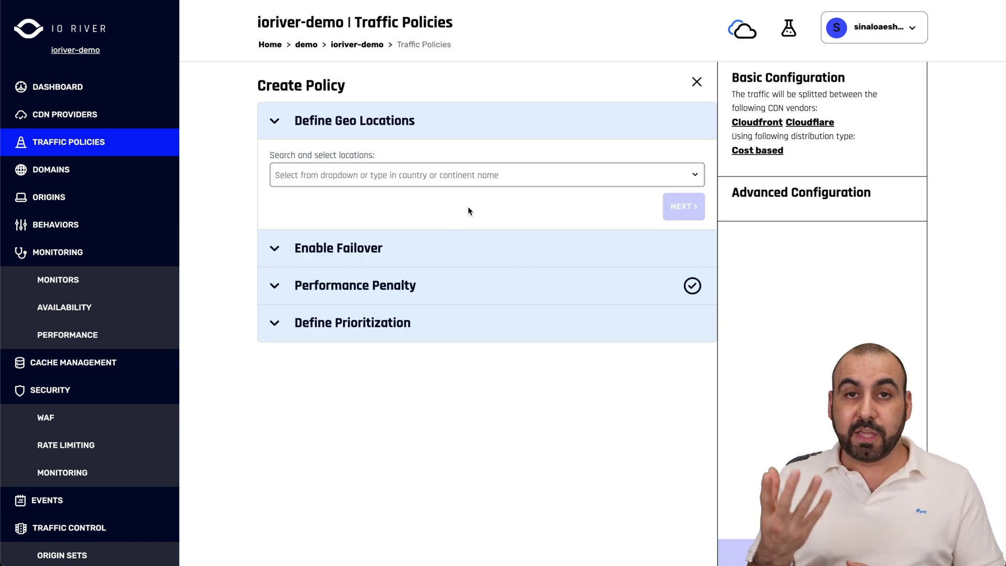
- Apply the policy to Africa, Antarctica and Asia
{"action": "left_click", "coordinate": [510, 175]}
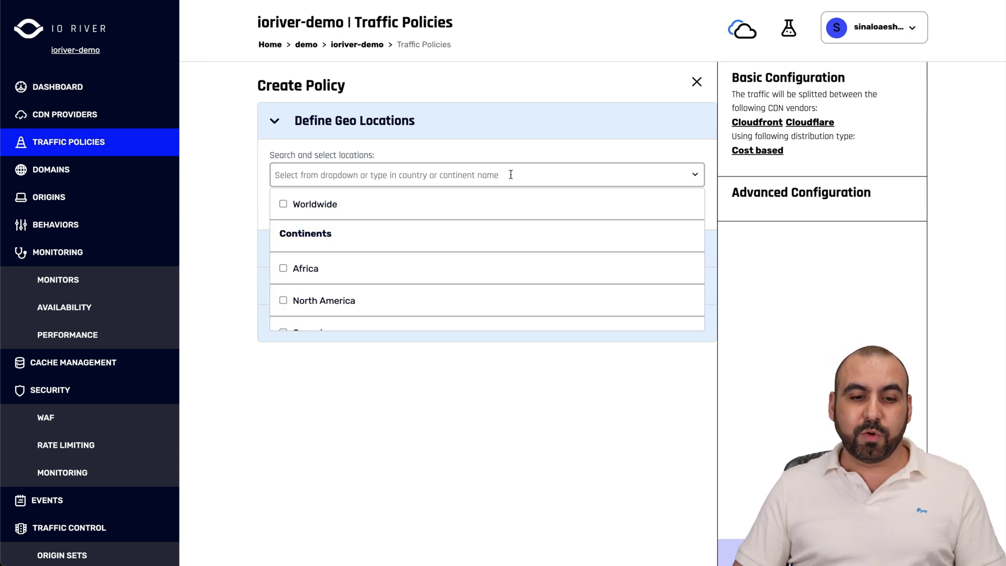
{"action": "scroll", "coordinate": [372, 265], "scroll_direction": "down", "scroll_amount": 1}
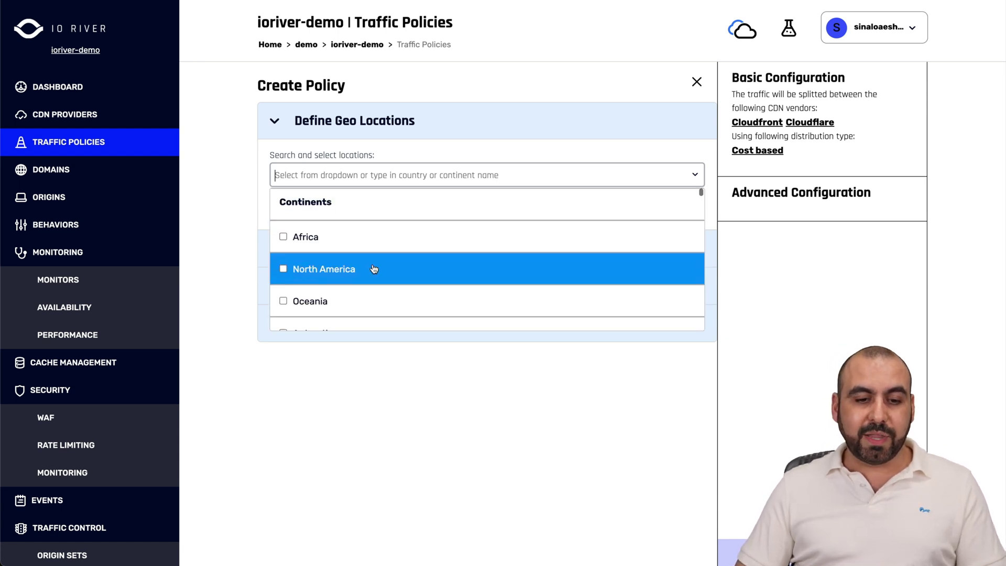
{"action": "left_click", "coordinate": [283, 237]}
{"action": "scroll", "coordinate": [361, 288], "scroll_direction": "down", "scroll_amount": 1}
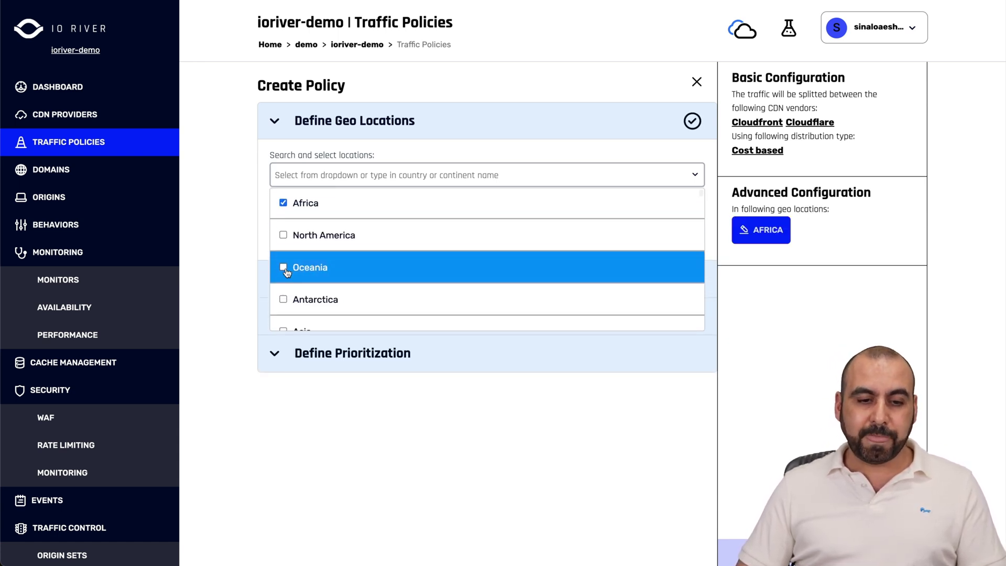
{"action": "left_click", "coordinate": [281, 297]}
{"action": "scroll", "coordinate": [347, 300], "scroll_direction": "down", "scroll_amount": 3}
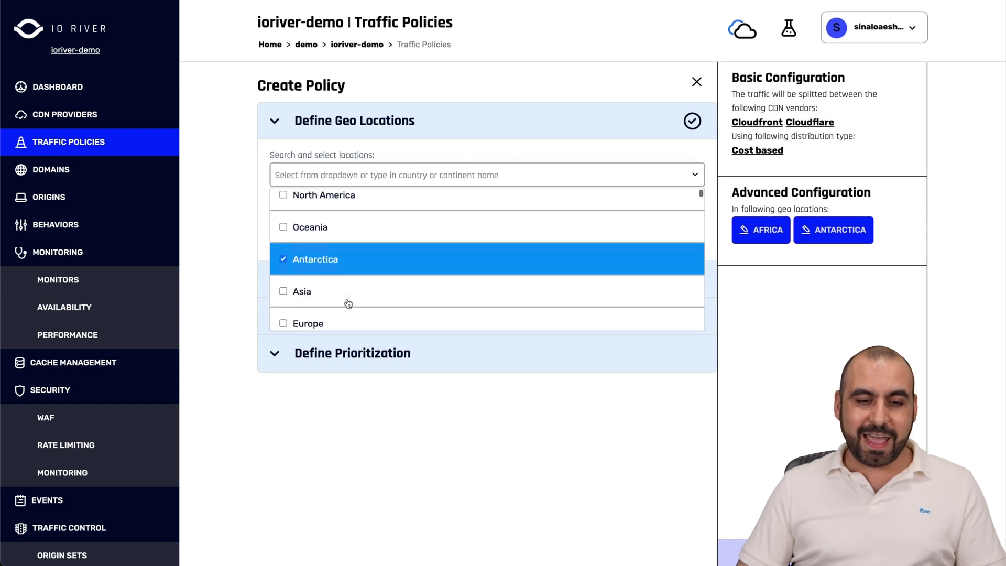
{"action": "left_click", "coordinate": [293, 262]}
{"action": "left_click", "coordinate": [506, 407]}
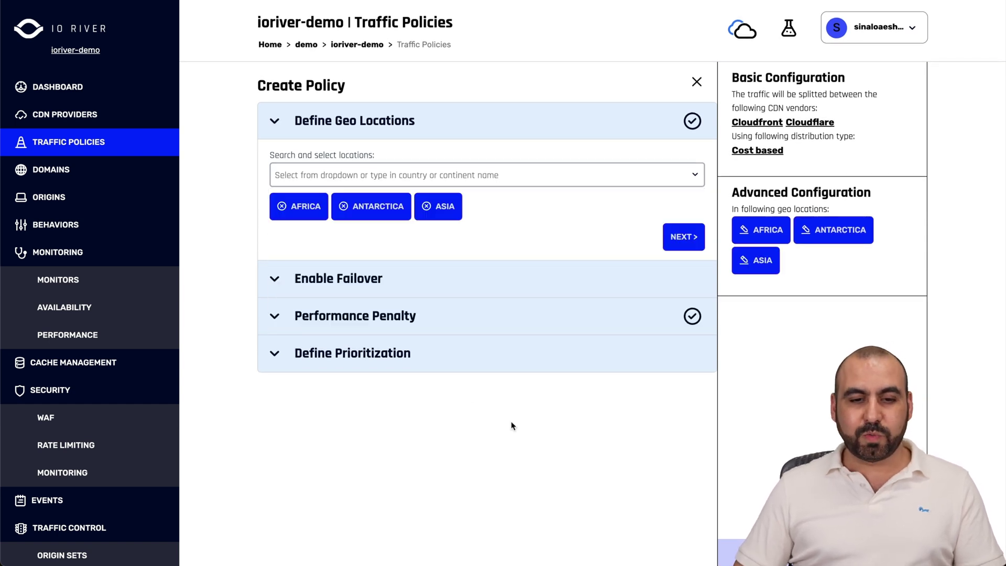
- Turn failover off and leave the performance penalty disabled
{"action": "left_click", "coordinate": [696, 239]}
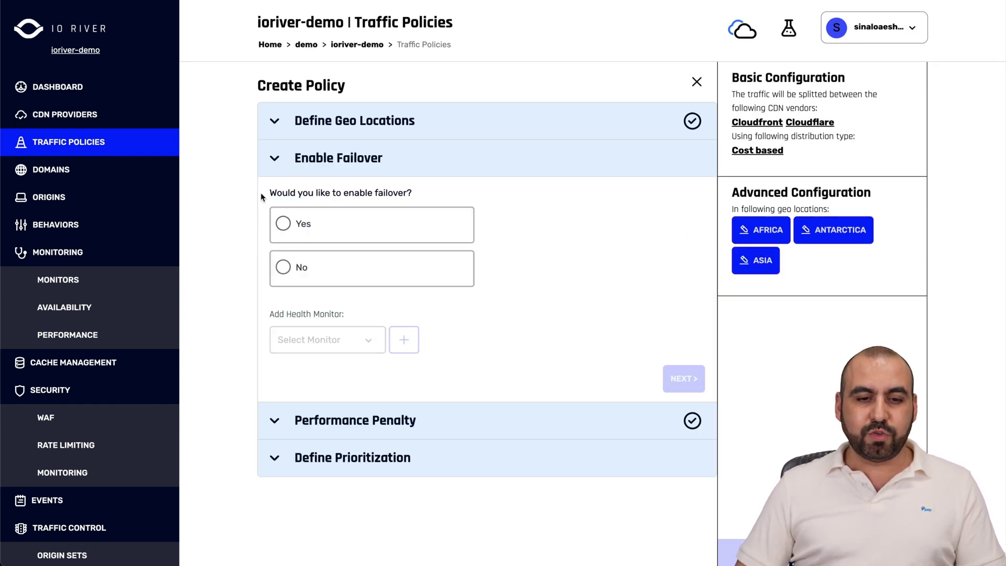
{"action": "left_click", "coordinate": [282, 267]}
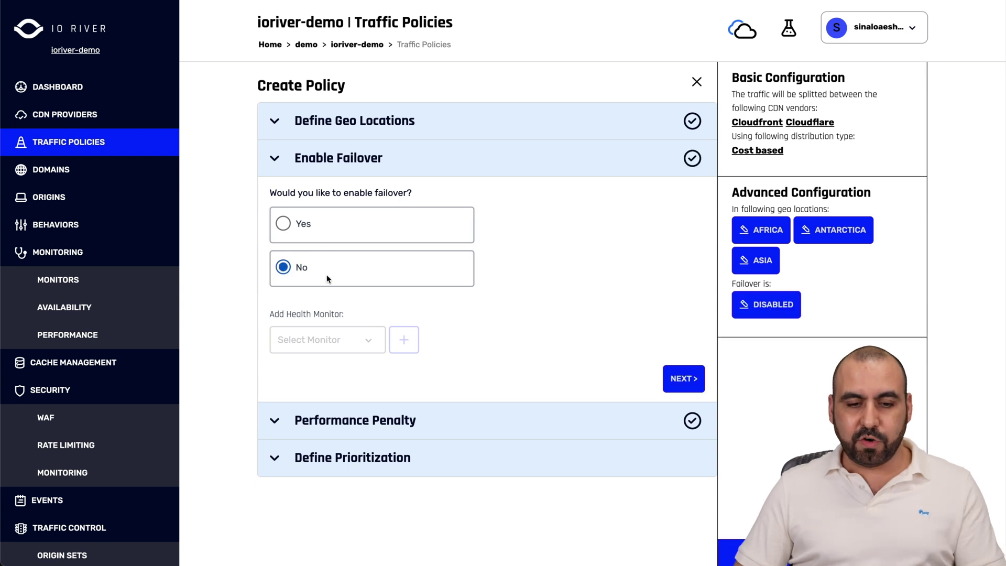
{"action": "left_click", "coordinate": [667, 376]}
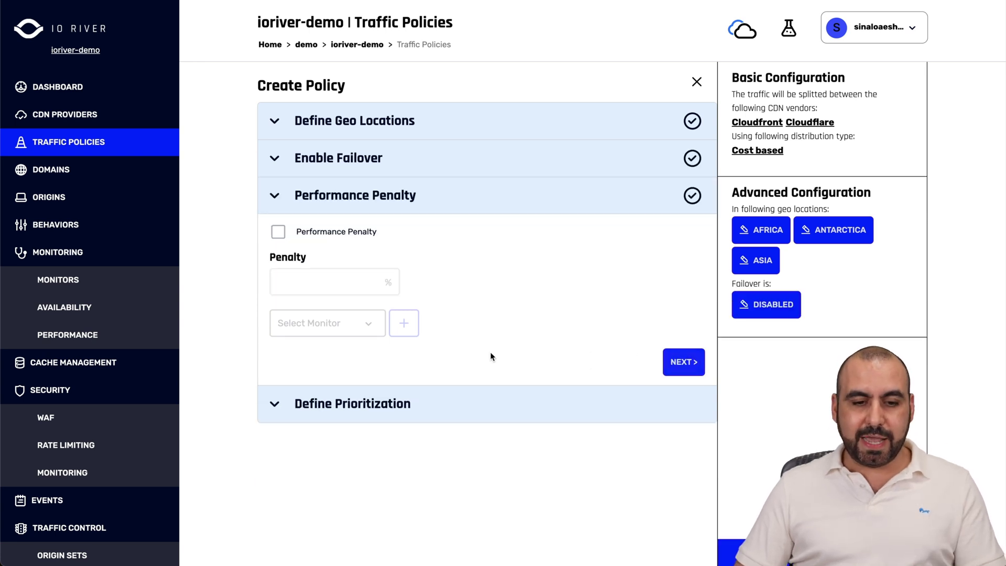
{"action": "left_click", "coordinate": [277, 232]}
{"action": "left_click", "coordinate": [306, 322]}
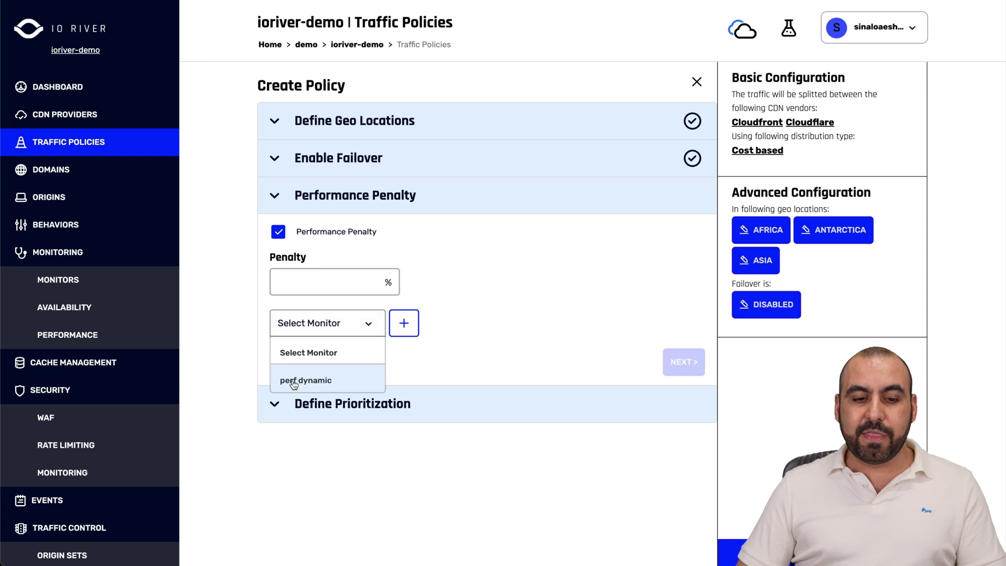
{"action": "left_click", "coordinate": [278, 231]}
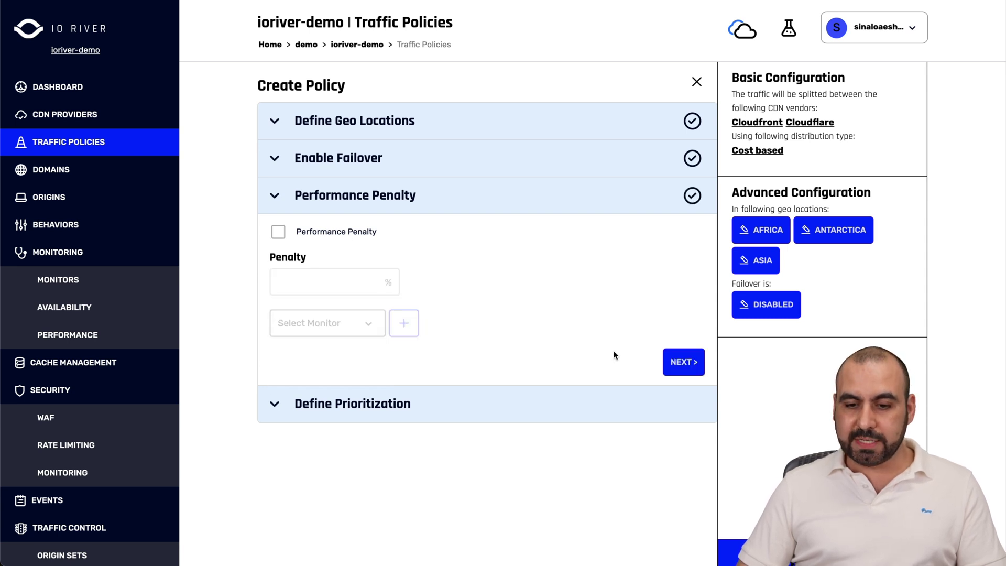
- Prioritize Cloudflare above Cloudfront, then leave the unsaved policy for the policies list
{"action": "left_click", "coordinate": [666, 359]}
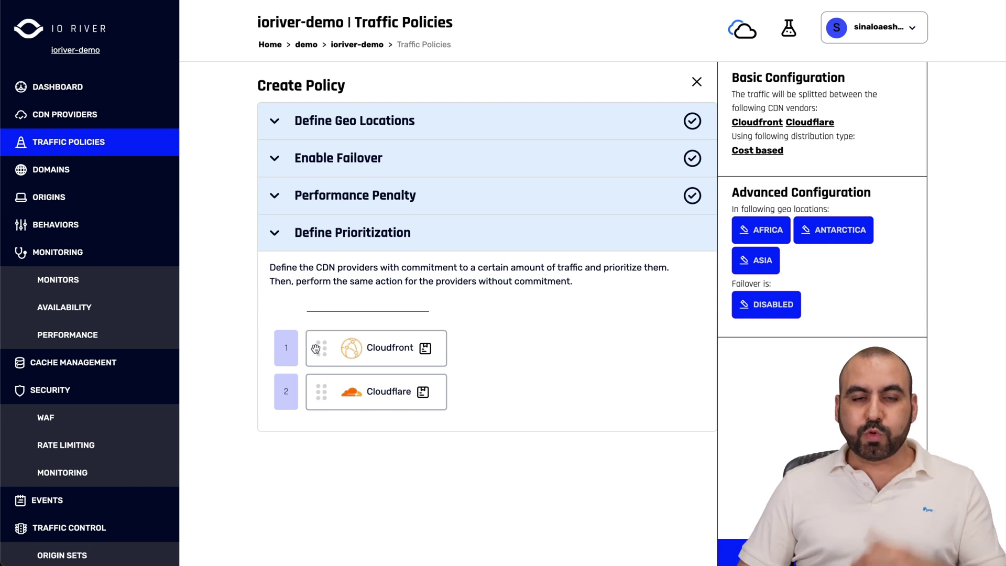
{"action": "left_click_drag", "start_coordinate": [321, 391], "coordinate": [322, 336]}
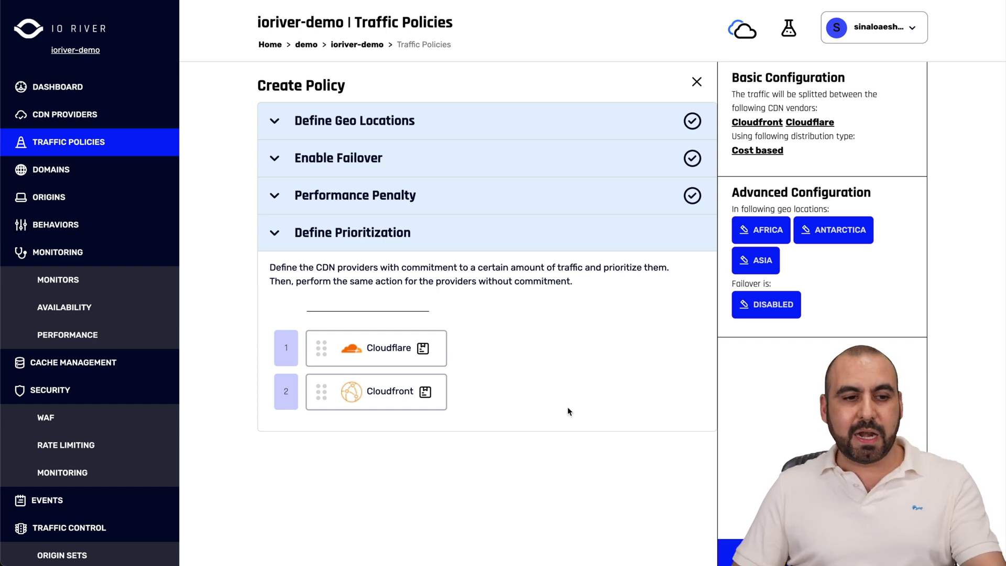
{"action": "left_click", "coordinate": [62, 143]}
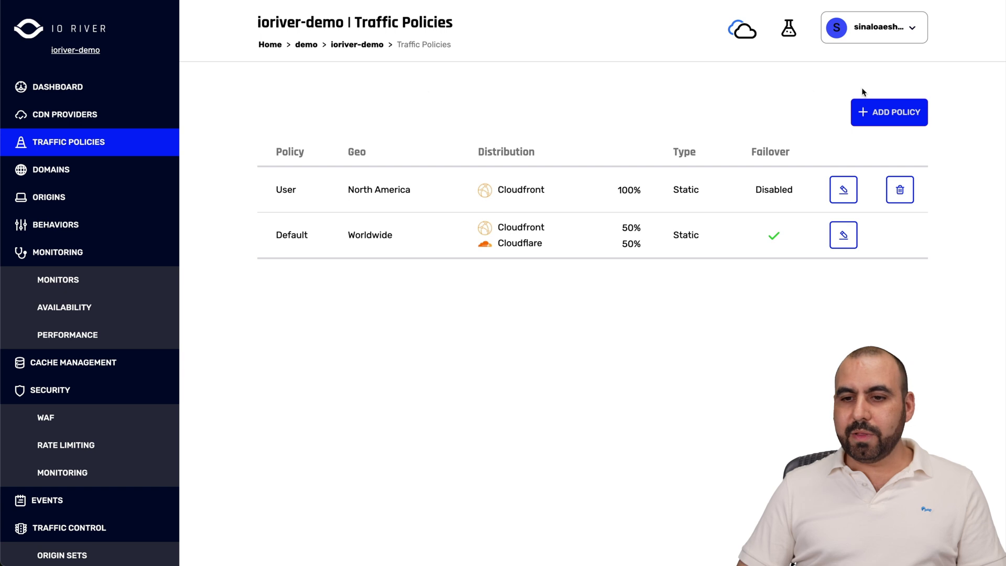
- Start a new Dynamic traffic policy using Cloudfront and Cloudflare
{"action": "left_click", "coordinate": [884, 108]}
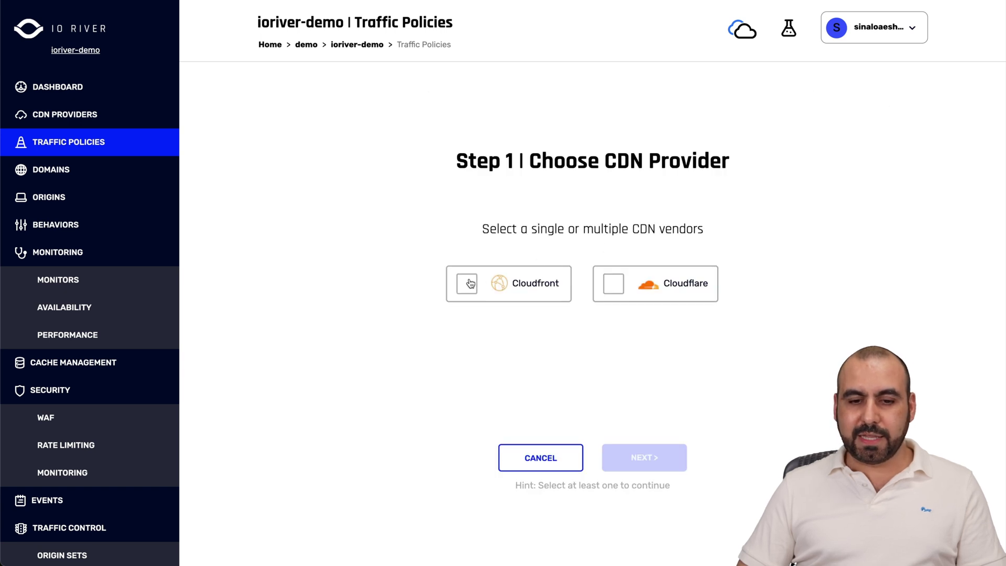
{"action": "left_click", "coordinate": [466, 284]}
{"action": "left_click", "coordinate": [613, 284]}
{"action": "left_click", "coordinate": [645, 469]}
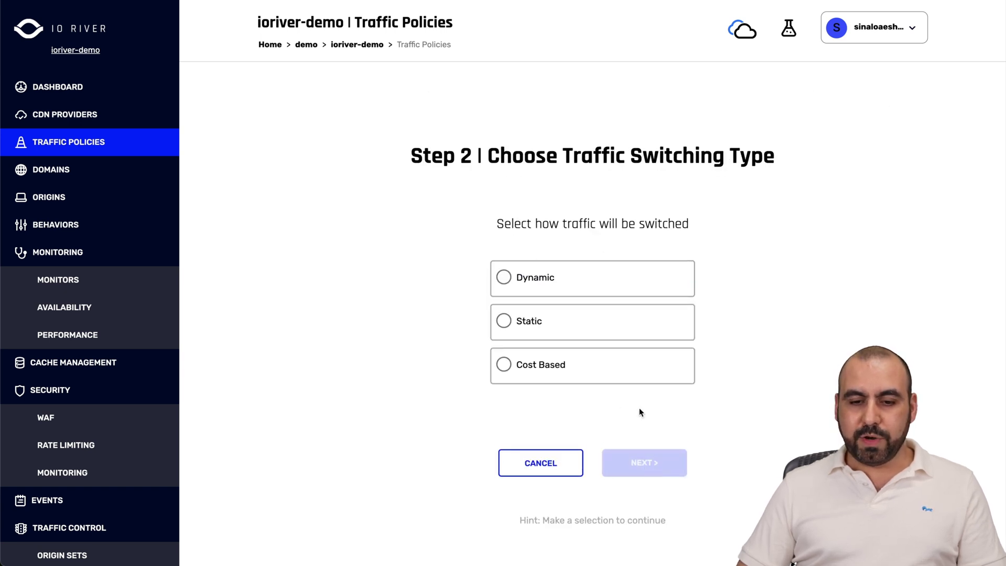
{"action": "left_click", "coordinate": [540, 286]}
{"action": "left_click", "coordinate": [633, 456]}
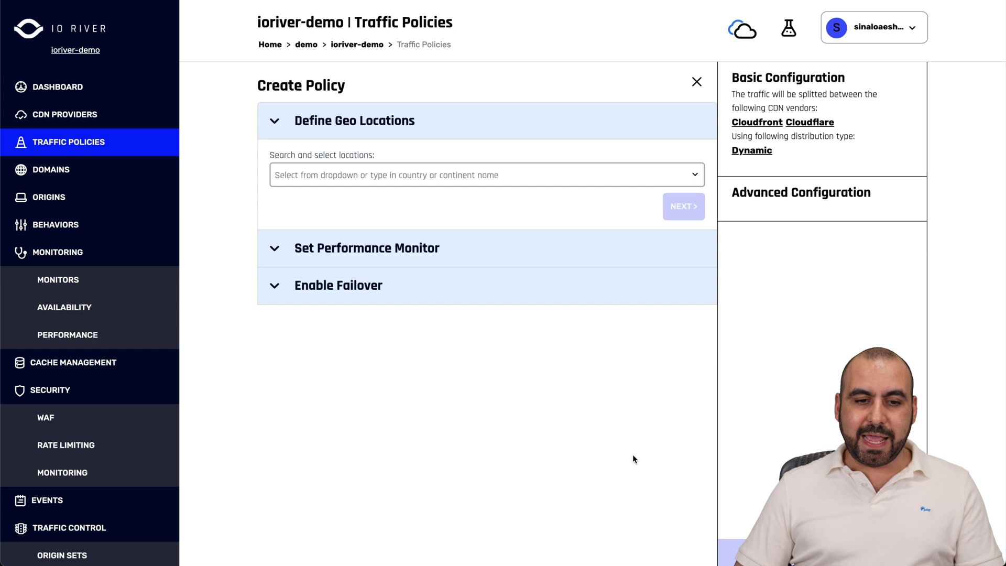
- Set the policy's geo location to Worldwide
{"action": "left_click", "coordinate": [409, 175]}
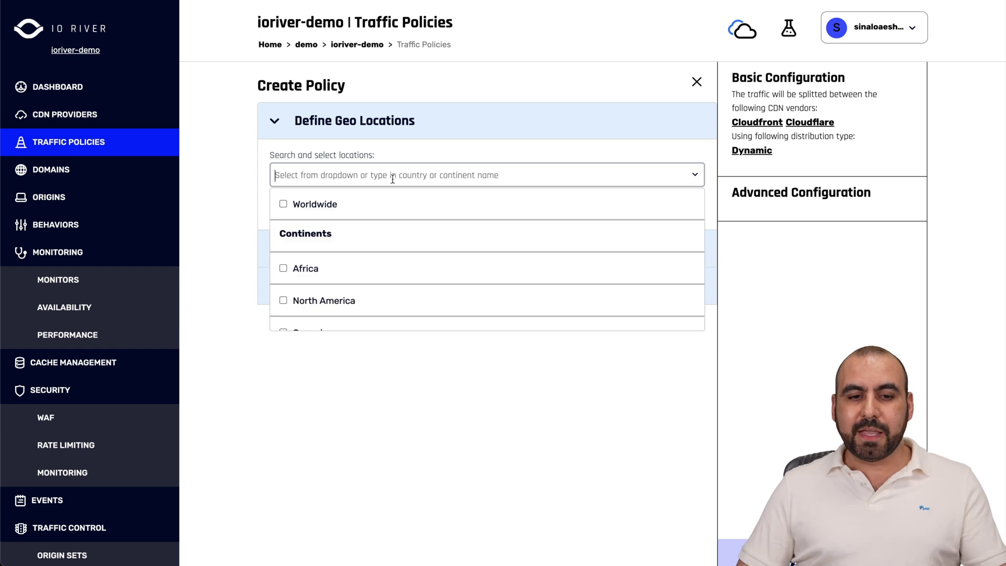
{"action": "left_click", "coordinate": [326, 217]}
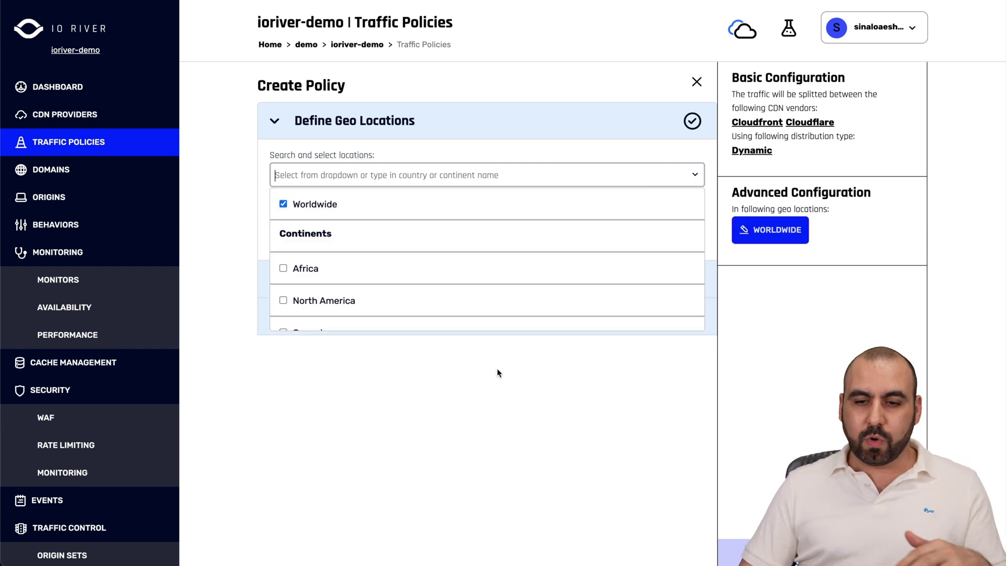
{"action": "left_click", "coordinate": [521, 362]}
{"action": "left_click", "coordinate": [684, 237]}
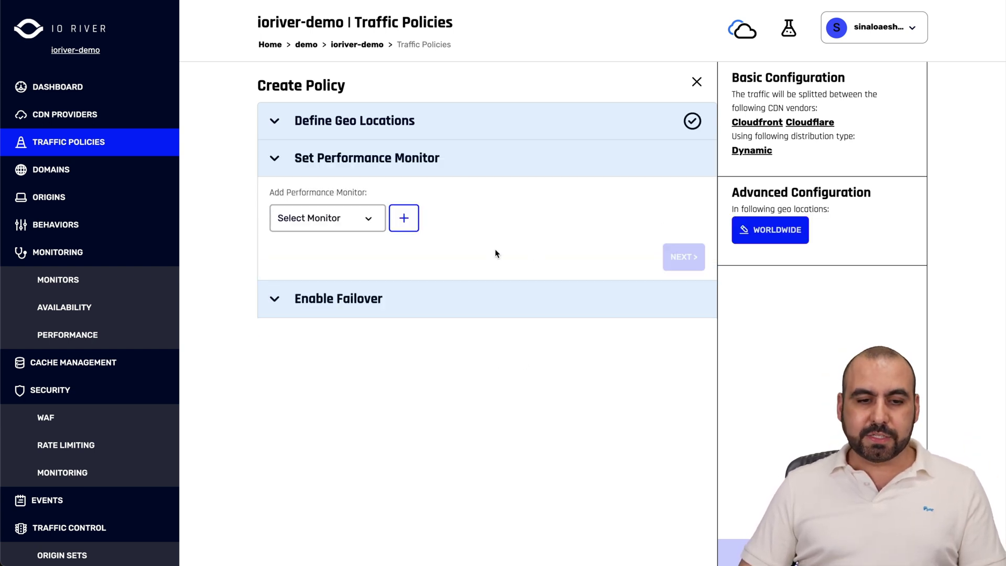
- Choose the perf dynamic performance monitor and enable failover using the health monitor
{"action": "left_click", "coordinate": [362, 218]}
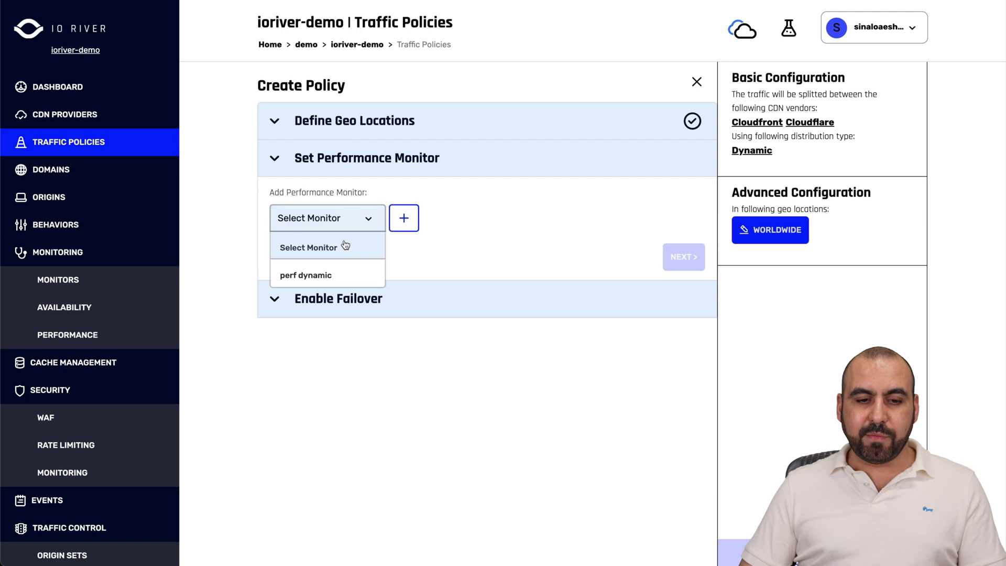
{"action": "left_click", "coordinate": [326, 275]}
{"action": "left_click", "coordinate": [484, 285]}
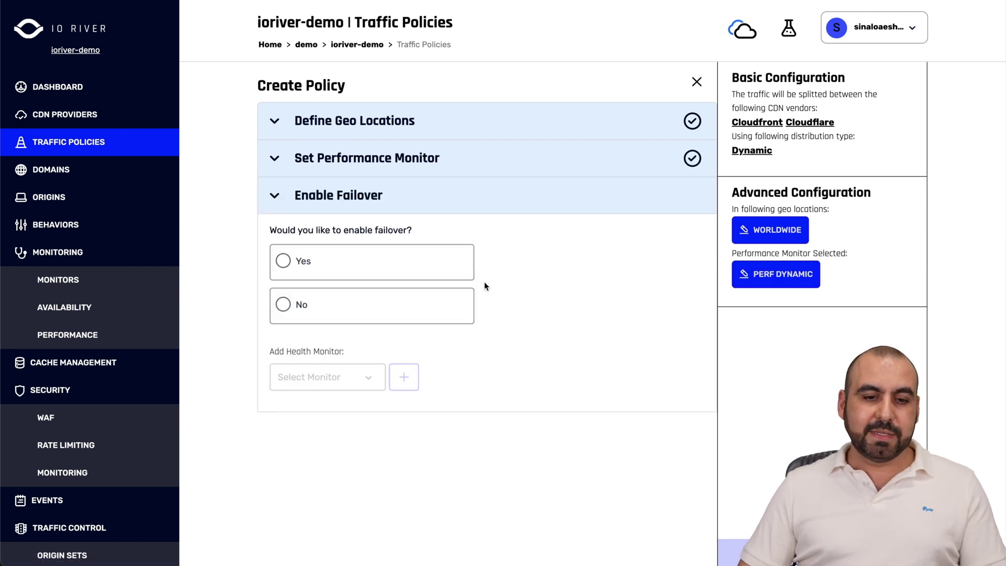
{"action": "left_click", "coordinate": [291, 269]}
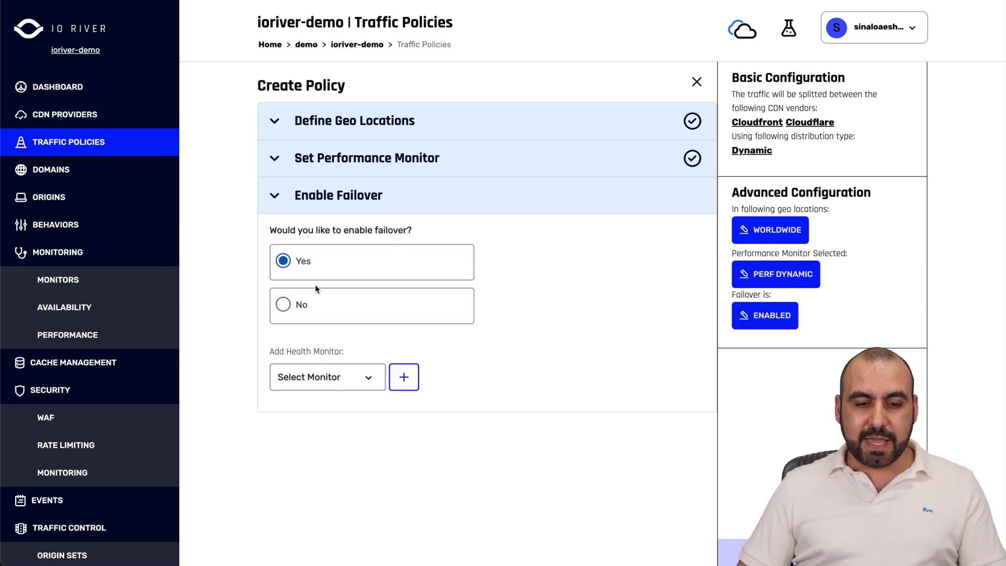
{"action": "left_click", "coordinate": [363, 378]}
{"action": "left_click", "coordinate": [333, 435]}
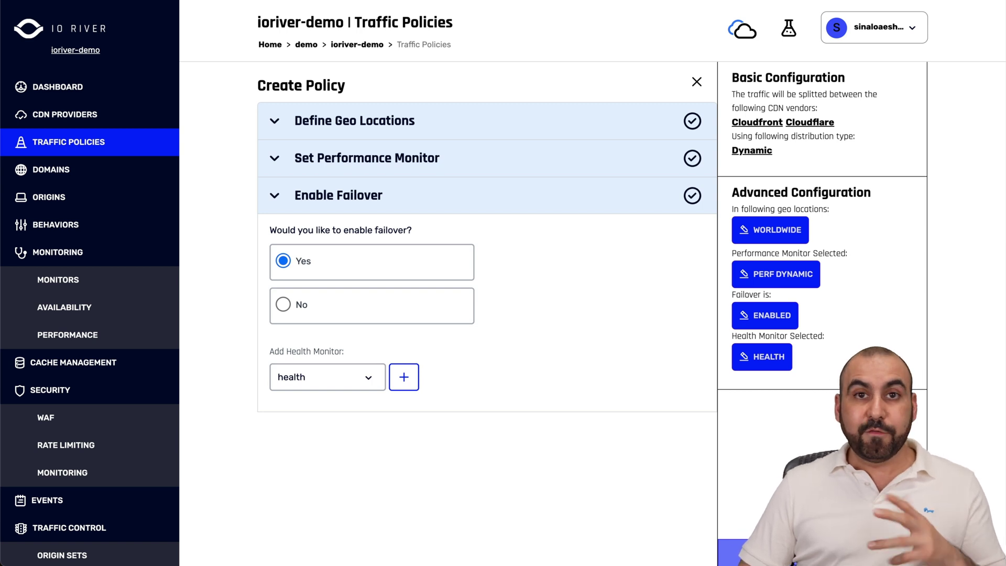
- Pass through Domains and Origins to the Behaviors page listing Default, static and api
{"action": "left_click", "coordinate": [66, 181]}
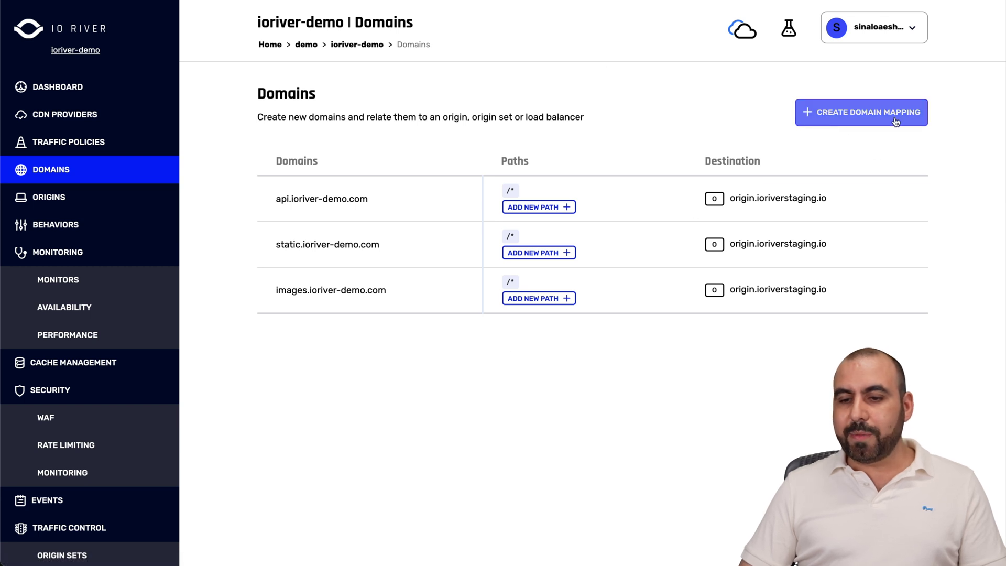
{"action": "left_click", "coordinate": [61, 197]}
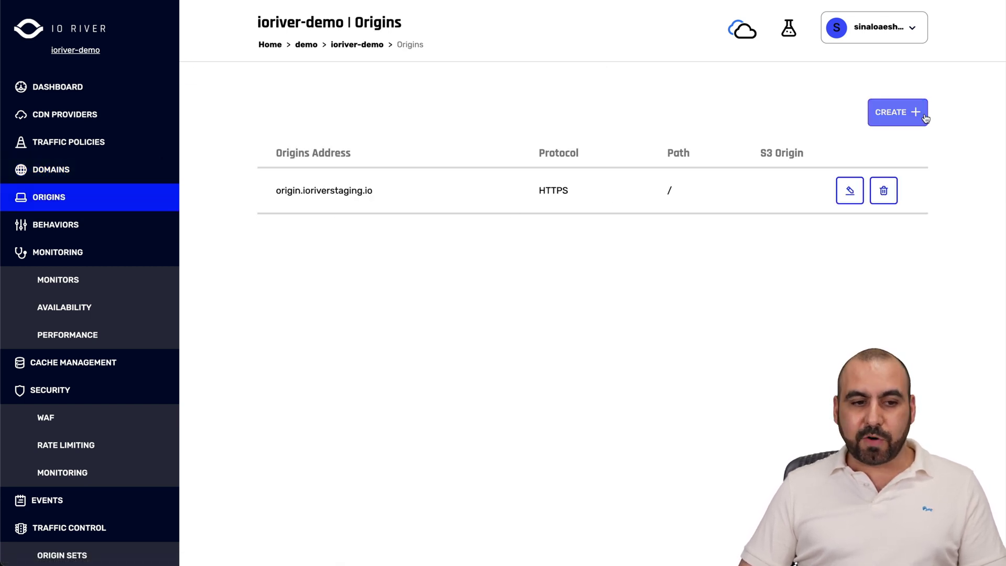
{"action": "left_click", "coordinate": [61, 235]}
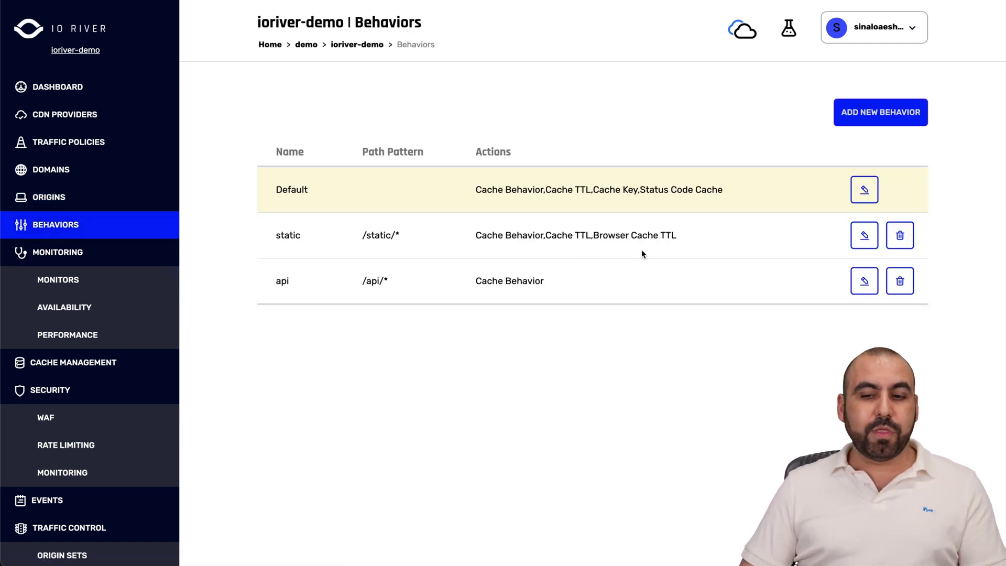
{"action": "left_click", "coordinate": [865, 241]}
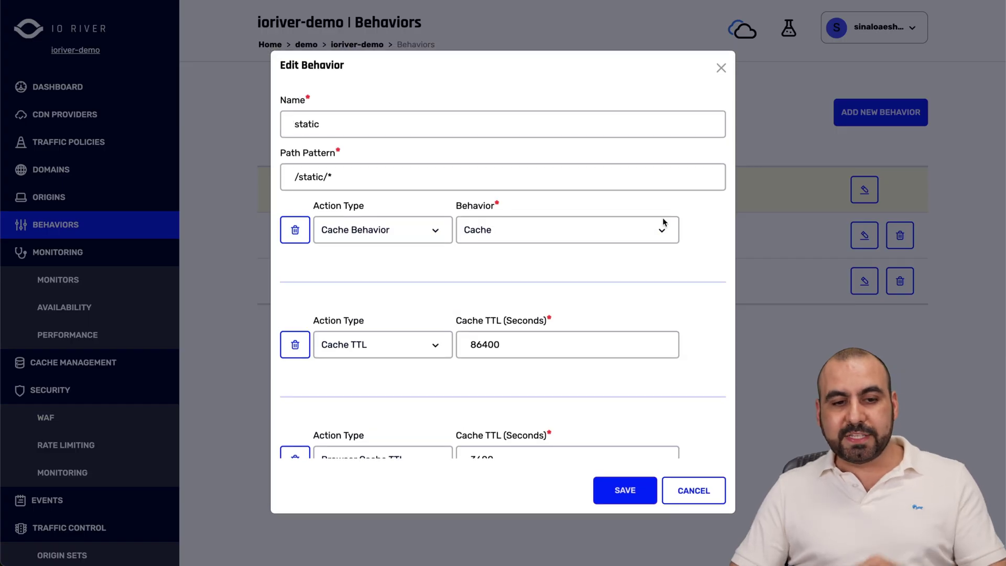
{"action": "scroll", "coordinate": [411, 238], "scroll_direction": "down", "scroll_amount": 2}
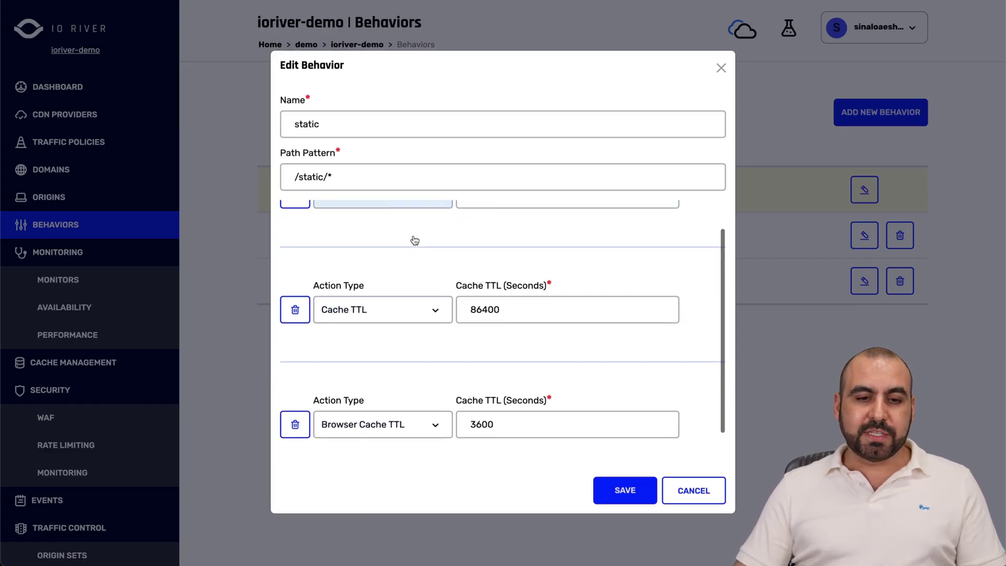
{"action": "scroll", "coordinate": [411, 237], "scroll_direction": "up", "scroll_amount": 2}
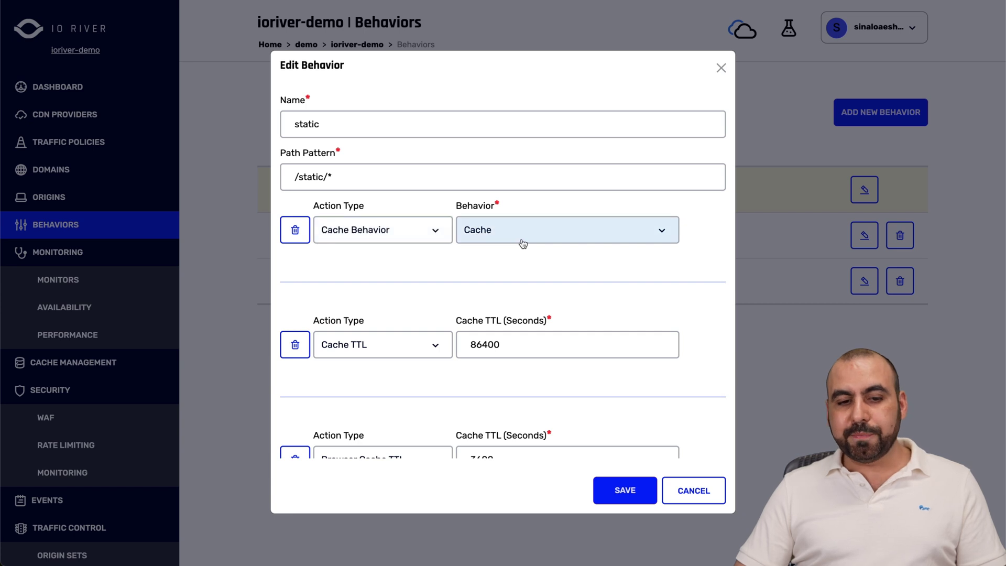
{"action": "scroll", "coordinate": [506, 304], "scroll_direction": "down", "scroll_amount": 2}
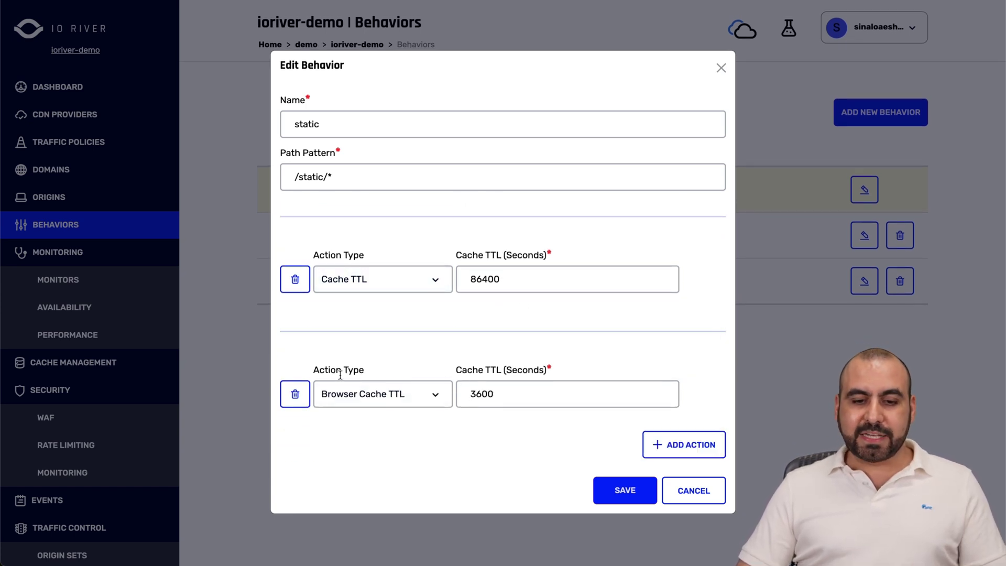
{"action": "left_click", "coordinate": [694, 491]}
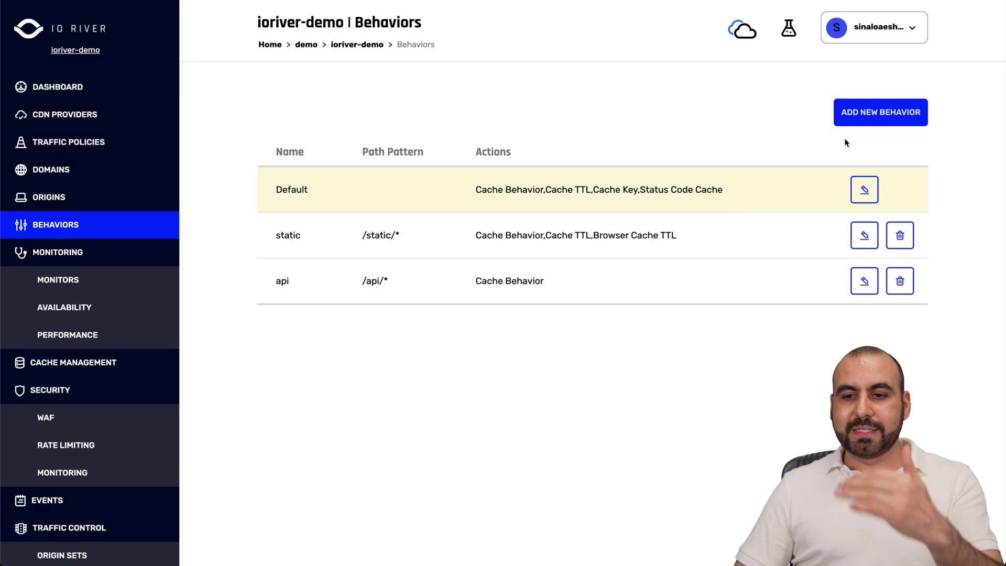
{"action": "left_click", "coordinate": [877, 122]}
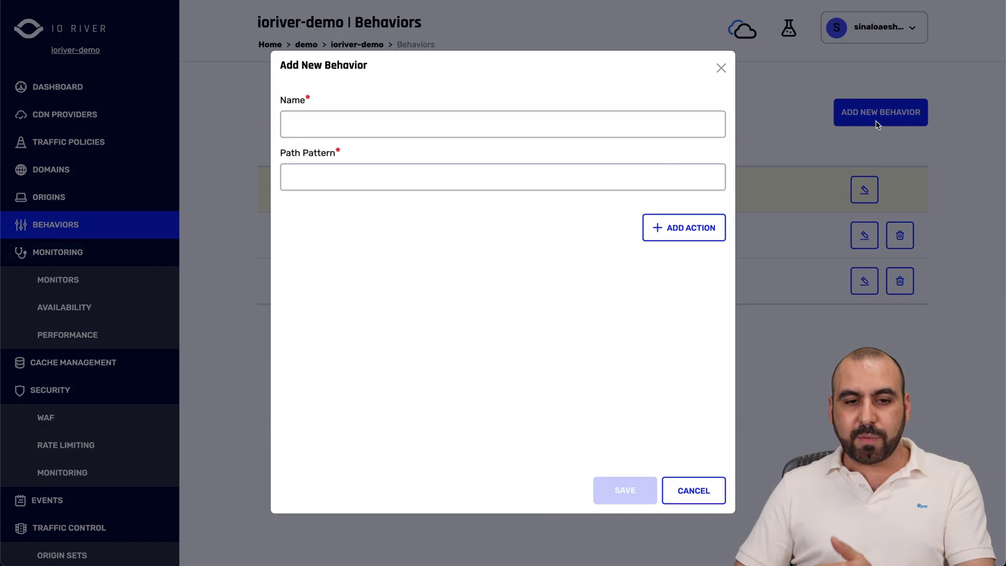
{"action": "left_click", "coordinate": [676, 484]}
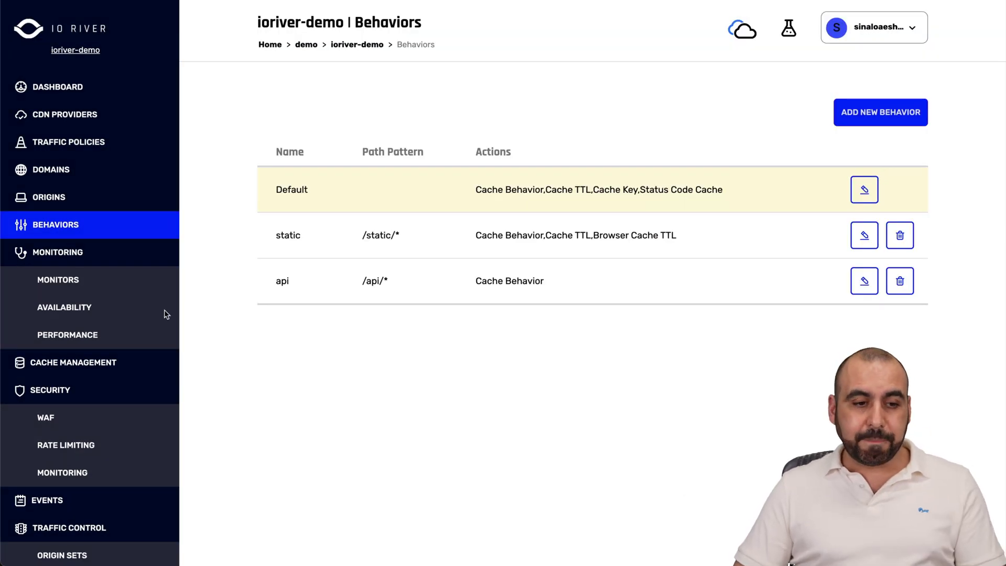
- On Monitors, try an Availability-type new monitor and discard it, then view availability graphs
{"action": "left_click", "coordinate": [68, 280]}
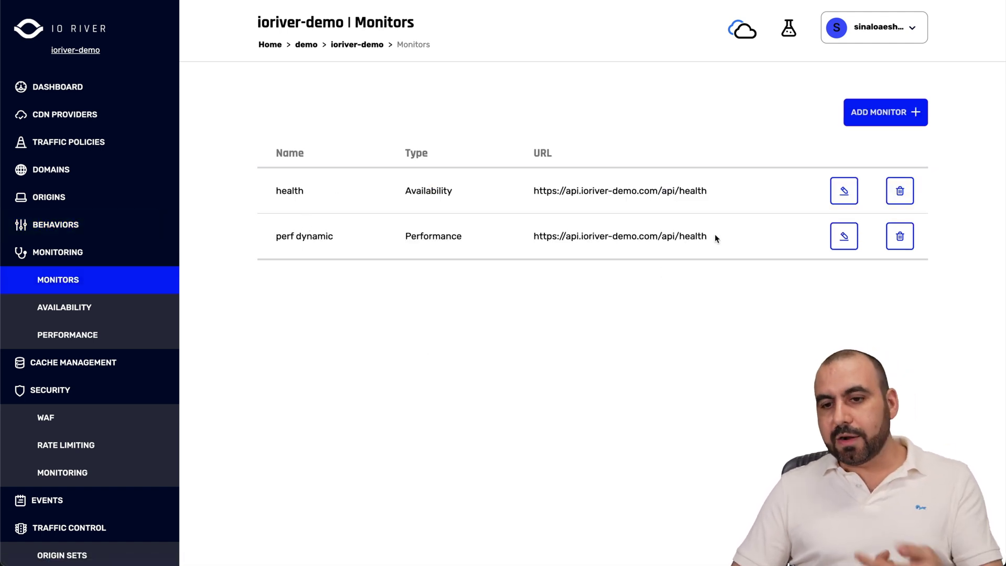
{"action": "left_click", "coordinate": [914, 114]}
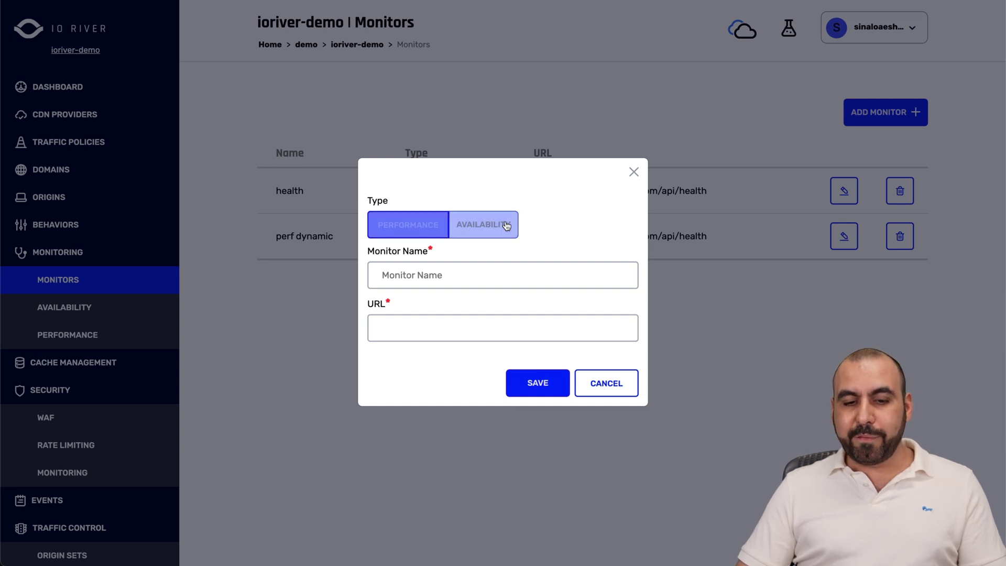
{"action": "left_click", "coordinate": [481, 225]}
{"action": "left_click", "coordinate": [601, 384]}
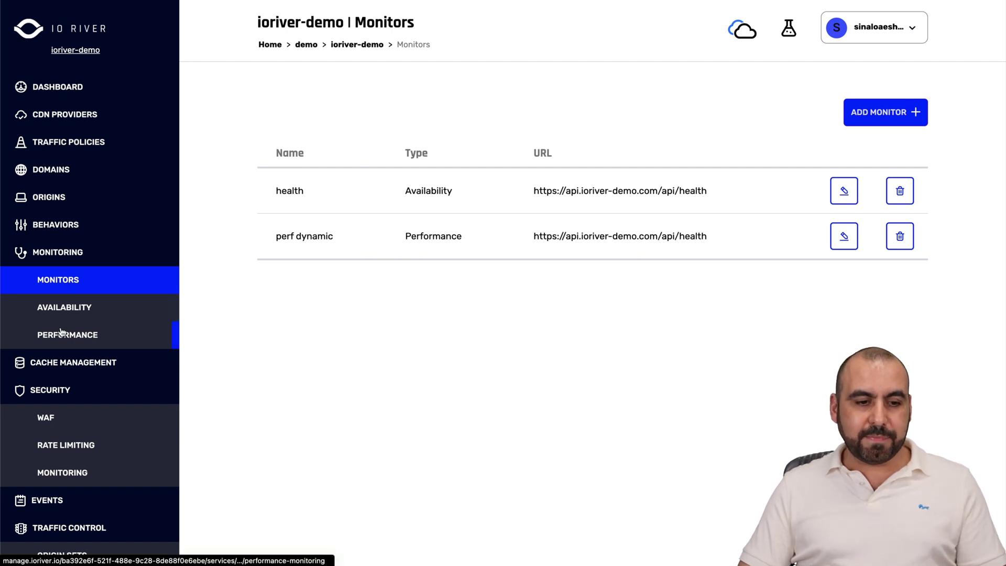
{"action": "left_click", "coordinate": [70, 315]}
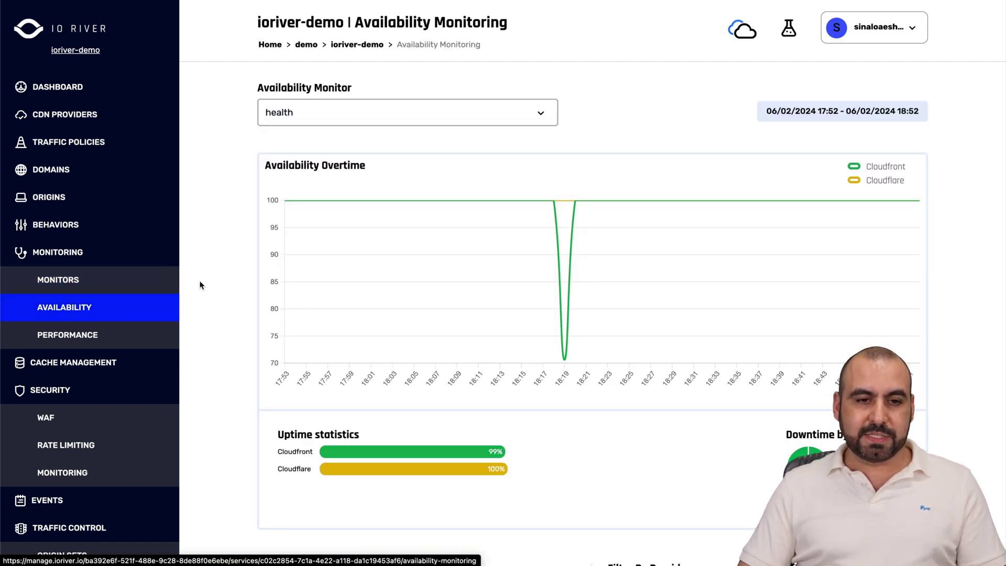
- View the Performance Monitoring graph comparing Fastly, Cloudfront and IORiver response times
{"action": "left_click", "coordinate": [69, 331]}
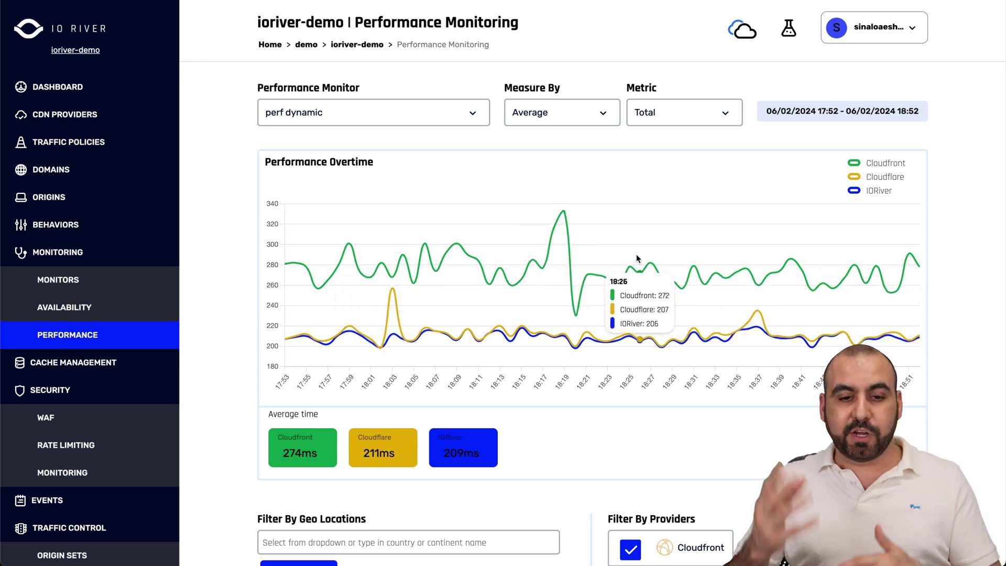
{"action": "scroll", "coordinate": [636, 254], "scroll_direction": "down", "scroll_amount": 1}
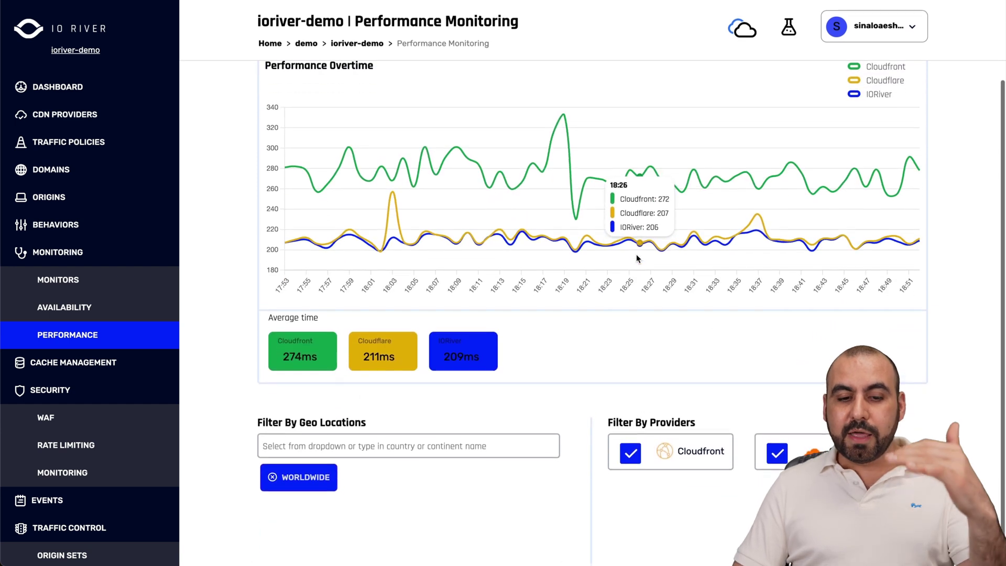
{"action": "scroll", "coordinate": [636, 254], "scroll_direction": "up", "scroll_amount": 1}
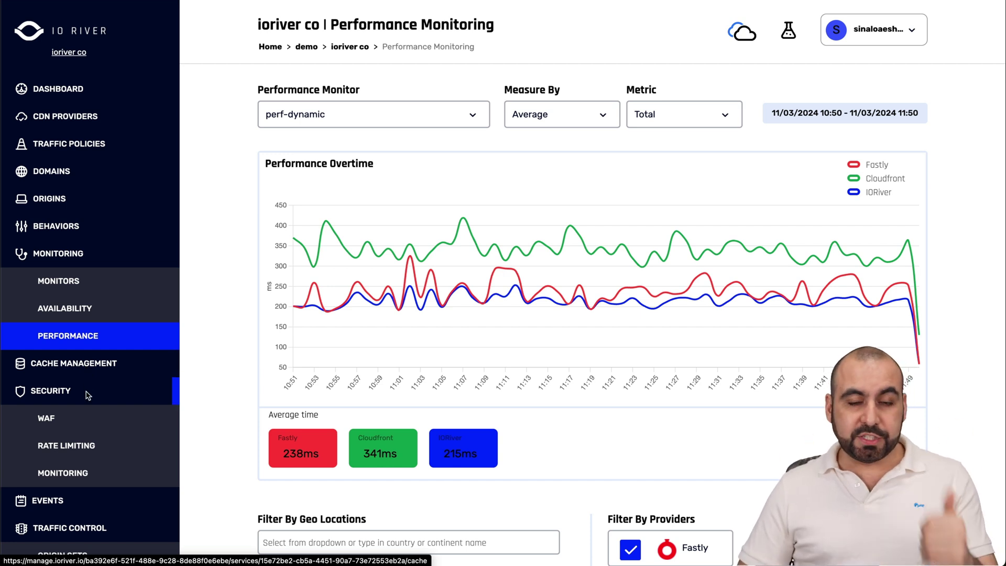
- Go to the WAF page under Security and bring up an empty Create Custom Rule form
{"action": "scroll", "coordinate": [86, 391], "scroll_direction": "down", "scroll_amount": 3}
{"action": "left_click", "coordinate": [48, 345]}
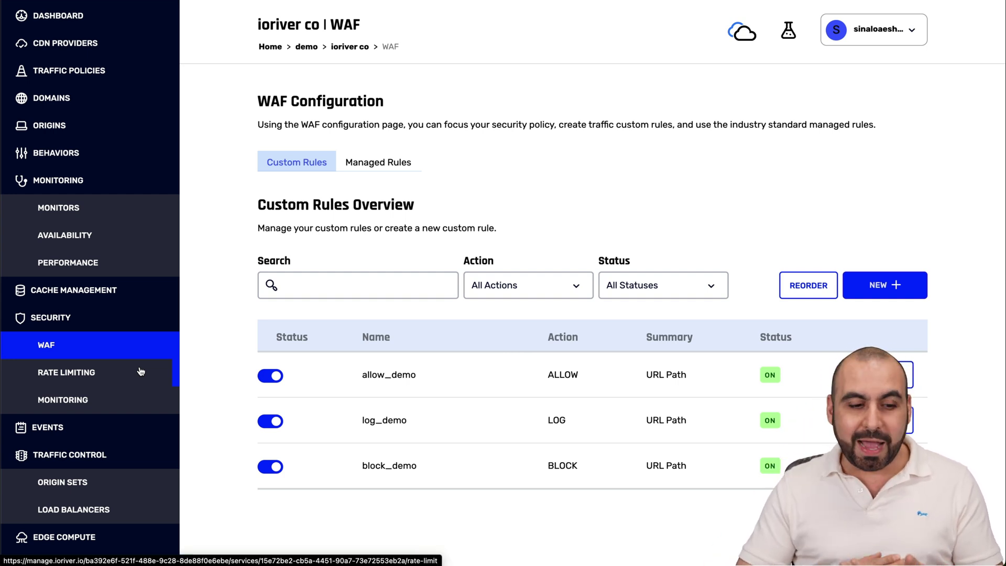
{"action": "scroll", "coordinate": [86, 398], "scroll_direction": "down", "scroll_amount": 2}
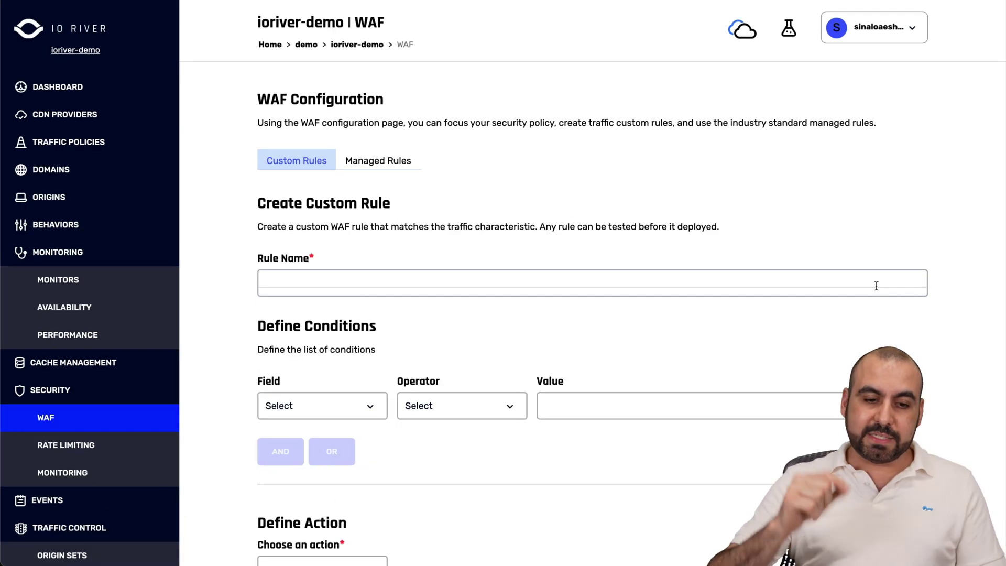
- Name the WAF rule 'new' and set its match field to Country
{"action": "scroll", "coordinate": [534, 211], "scroll_direction": "down", "scroll_amount": 1}
{"action": "left_click", "coordinate": [514, 225]}
{"action": "type", "text": "new"}
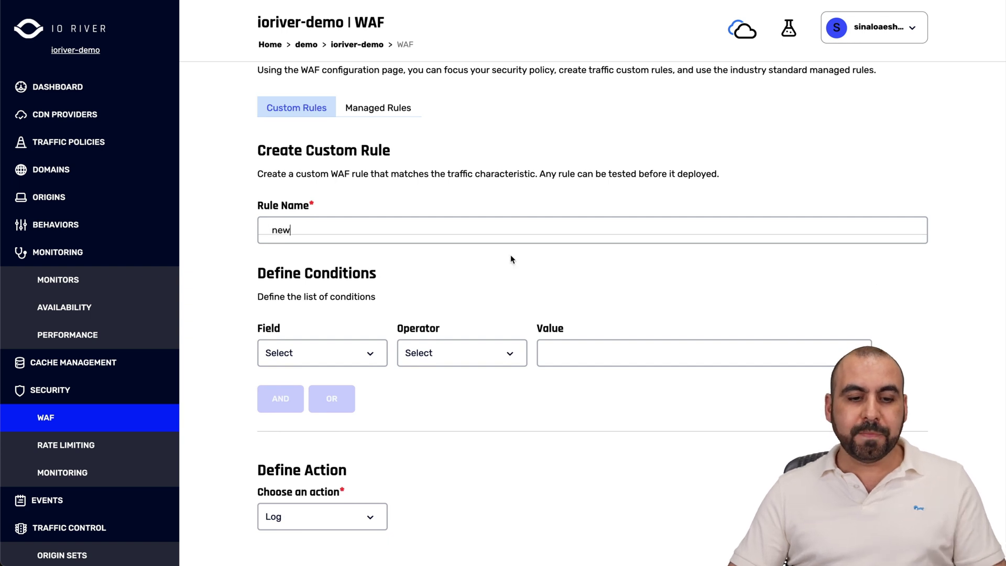
{"action": "scroll", "coordinate": [511, 255], "scroll_direction": "down", "scroll_amount": 3}
{"action": "left_click", "coordinate": [366, 202]}
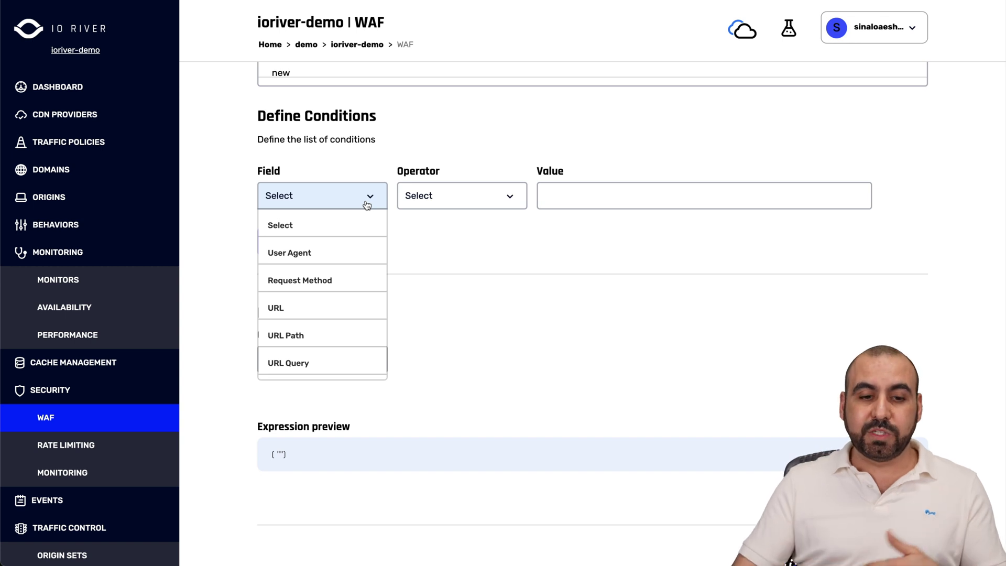
{"action": "scroll", "coordinate": [336, 277], "scroll_direction": "down", "scroll_amount": 1}
{"action": "scroll", "coordinate": [336, 276], "scroll_direction": "down", "scroll_amount": 1}
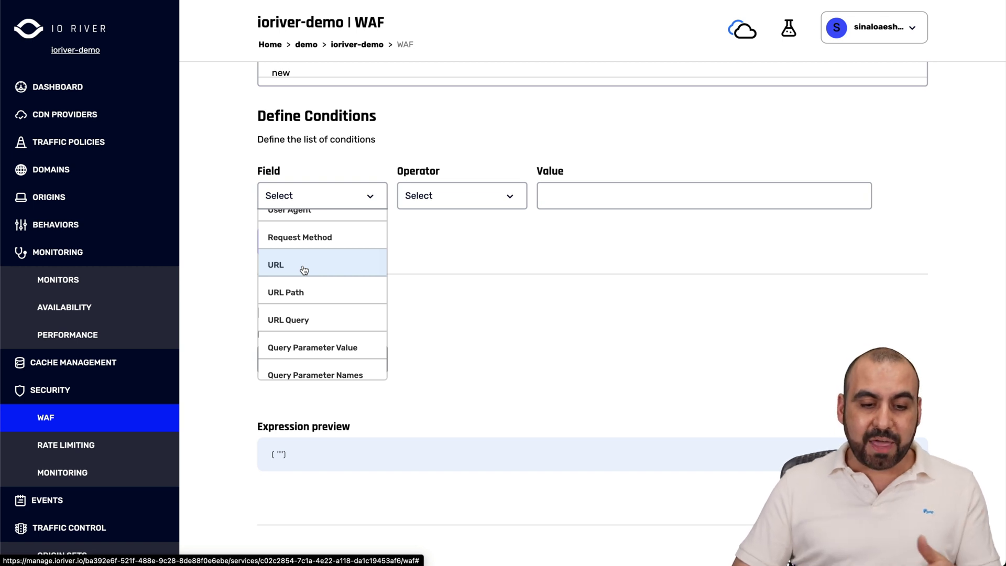
{"action": "scroll", "coordinate": [304, 269], "scroll_direction": "down", "scroll_amount": 5}
{"action": "scroll", "coordinate": [304, 270], "scroll_direction": "down", "scroll_amount": 2}
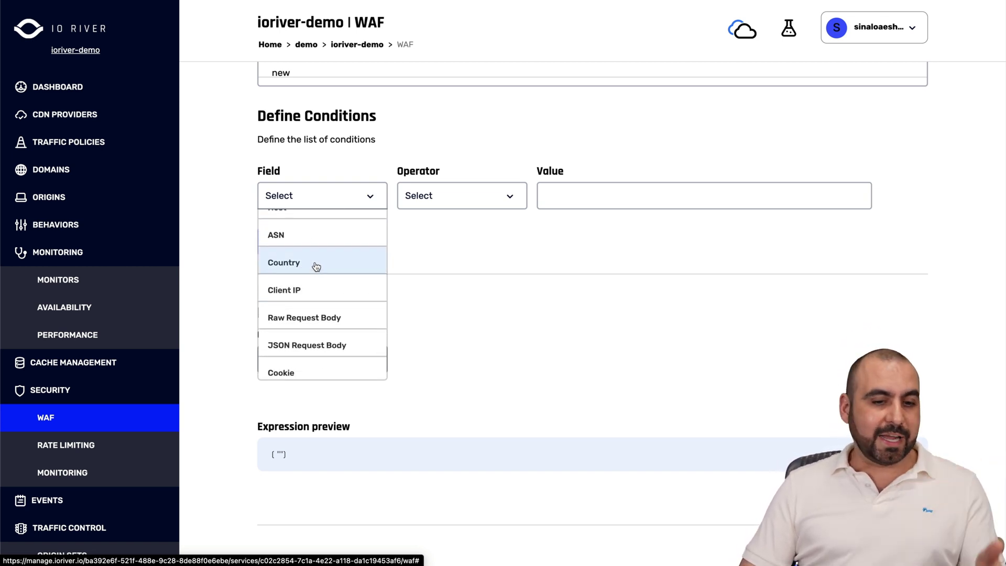
{"action": "scroll", "coordinate": [316, 268], "scroll_direction": "down", "scroll_amount": 1}
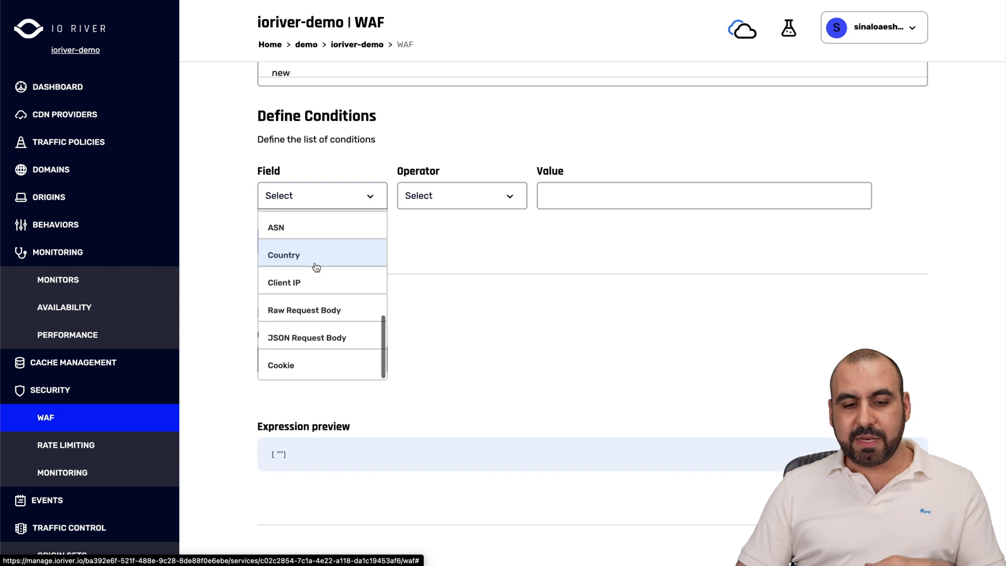
{"action": "scroll", "coordinate": [316, 267], "scroll_direction": "up", "scroll_amount": 1}
{"action": "left_click", "coordinate": [316, 277]}
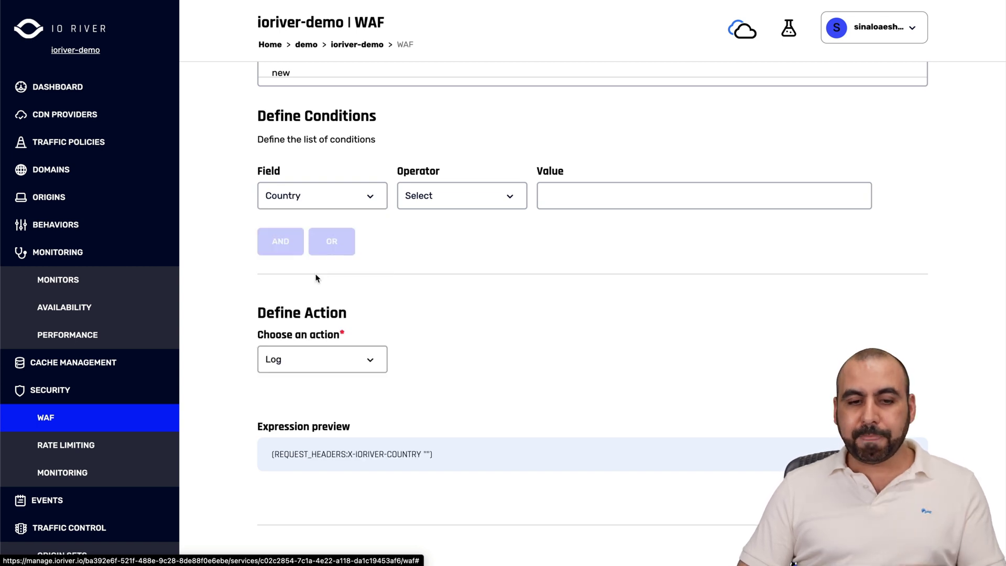
- Set the condition to Equals Mexico, keep the Log action, then go to Rate Limiting
{"action": "left_click", "coordinate": [487, 202]}
{"action": "left_click", "coordinate": [473, 257]}
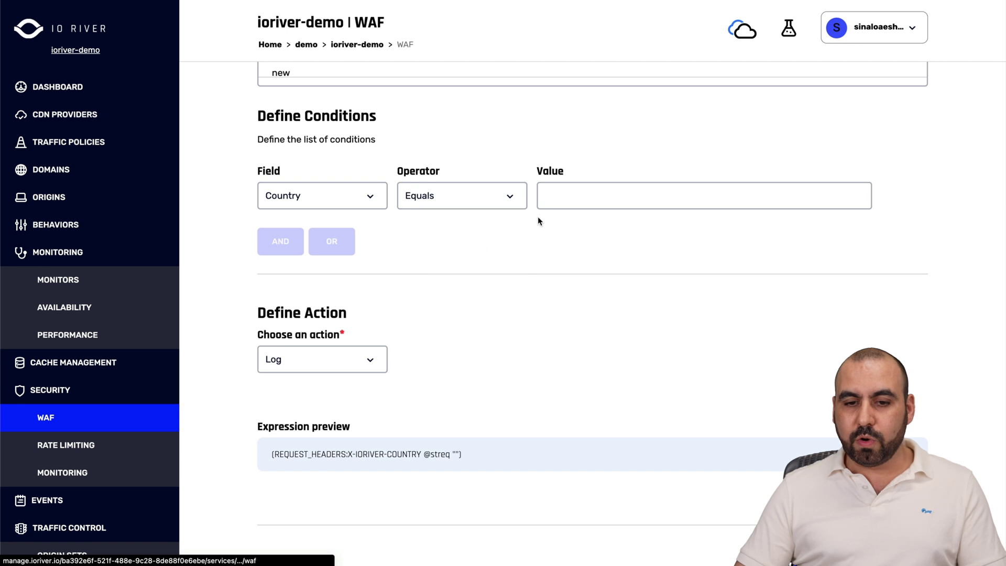
{"action": "left_click", "coordinate": [578, 198]}
{"action": "type", "text": "Mexico"}
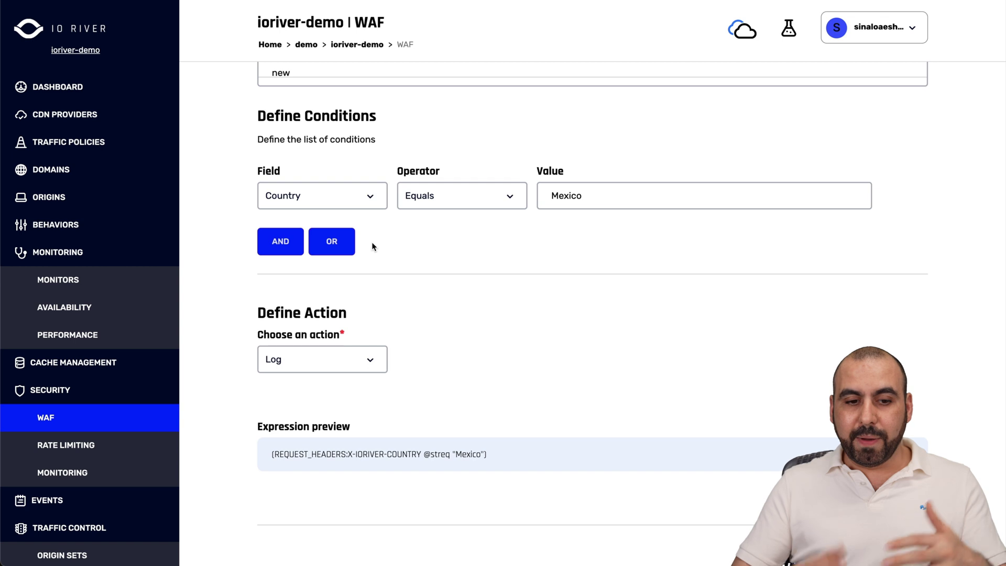
{"action": "left_click", "coordinate": [368, 367]}
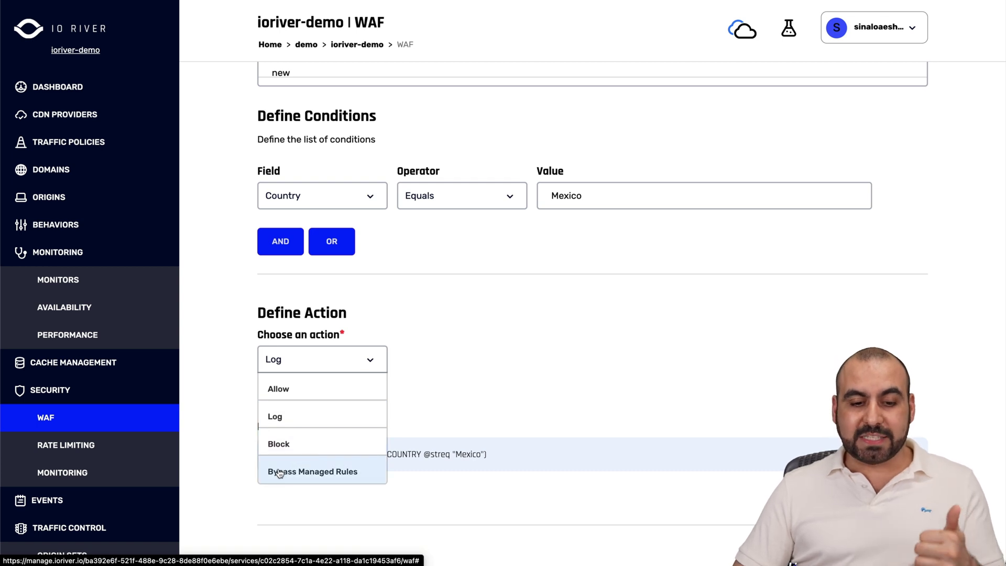
{"action": "left_click", "coordinate": [663, 398]}
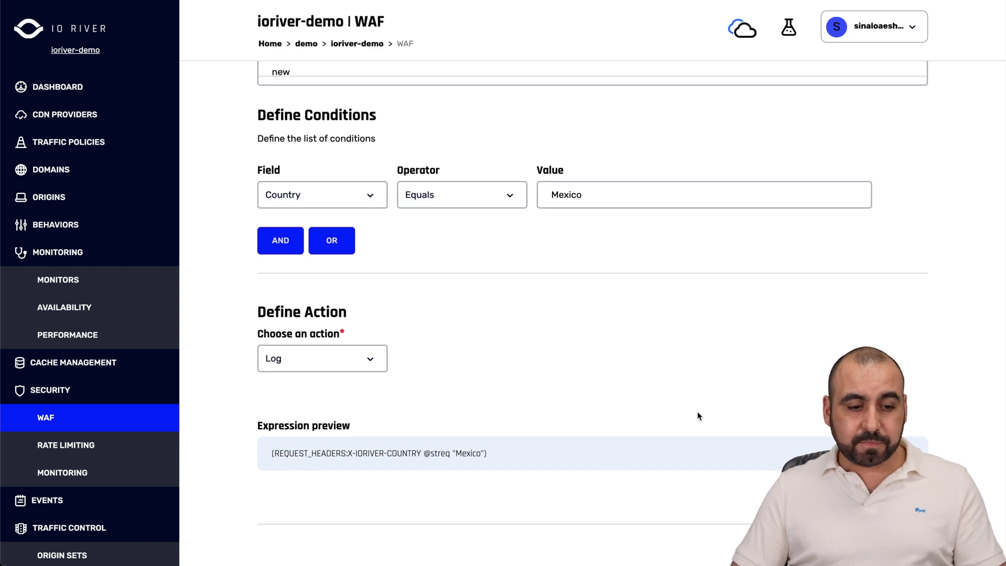
{"action": "left_click", "coordinate": [90, 446]}
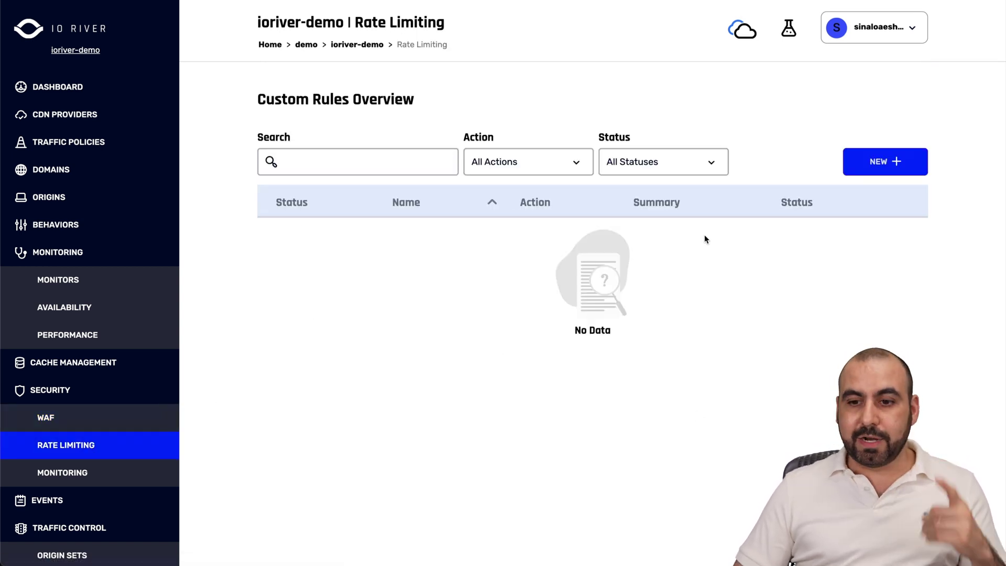
{"action": "left_click", "coordinate": [867, 168]}
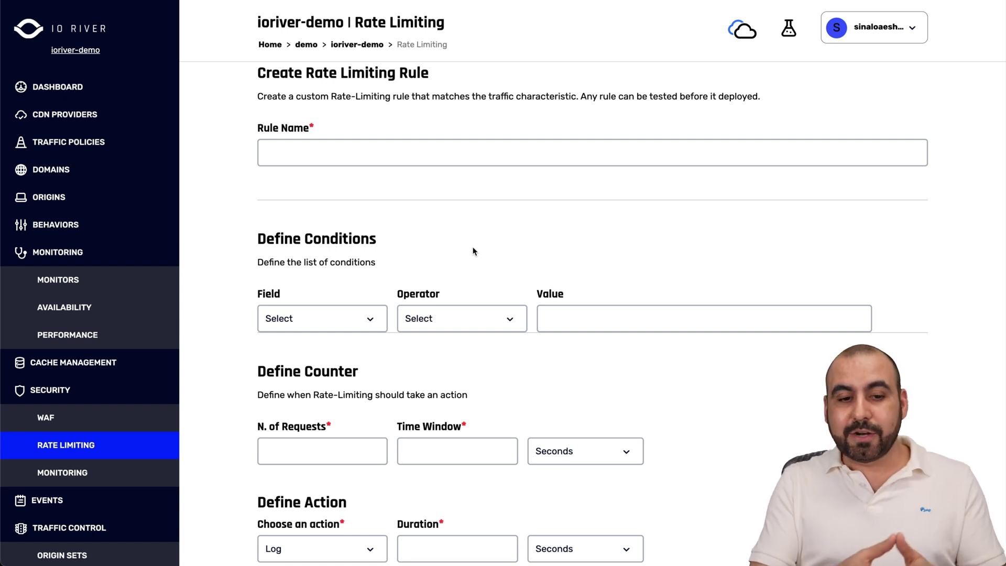
{"action": "scroll", "coordinate": [474, 250], "scroll_direction": "down", "scroll_amount": 2}
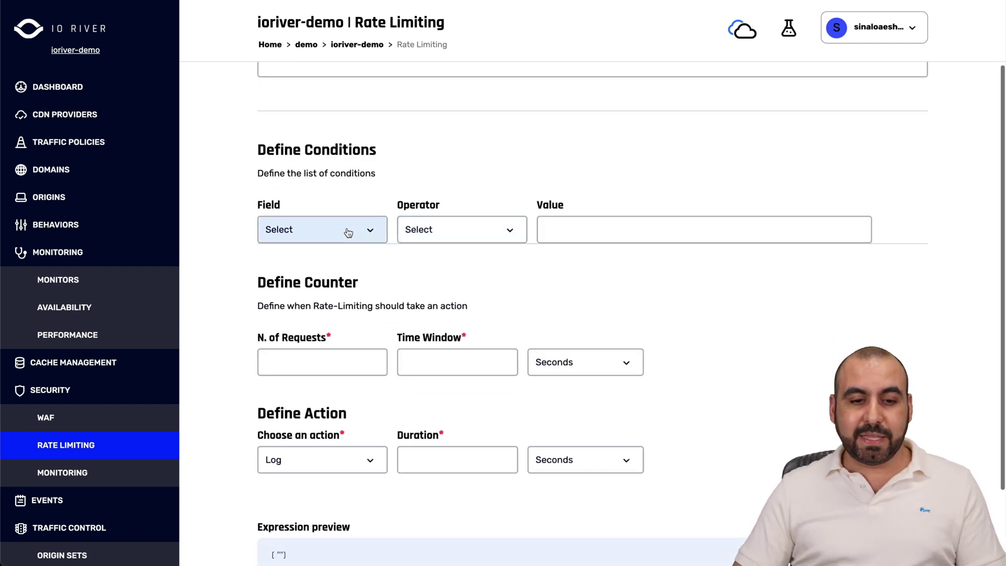
{"action": "left_click", "coordinate": [347, 230]}
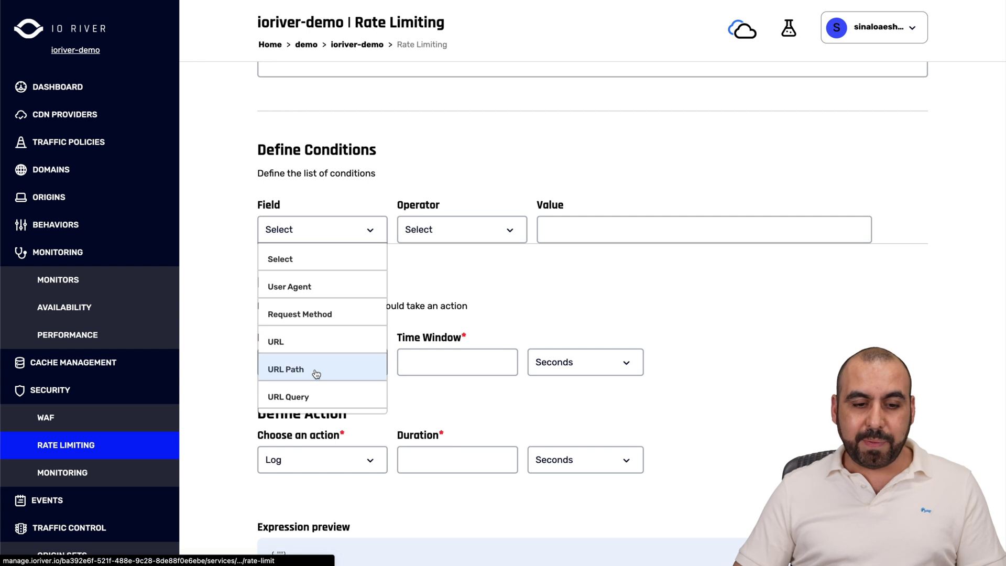
{"action": "left_click", "coordinate": [315, 345]}
{"action": "left_click", "coordinate": [507, 226]}
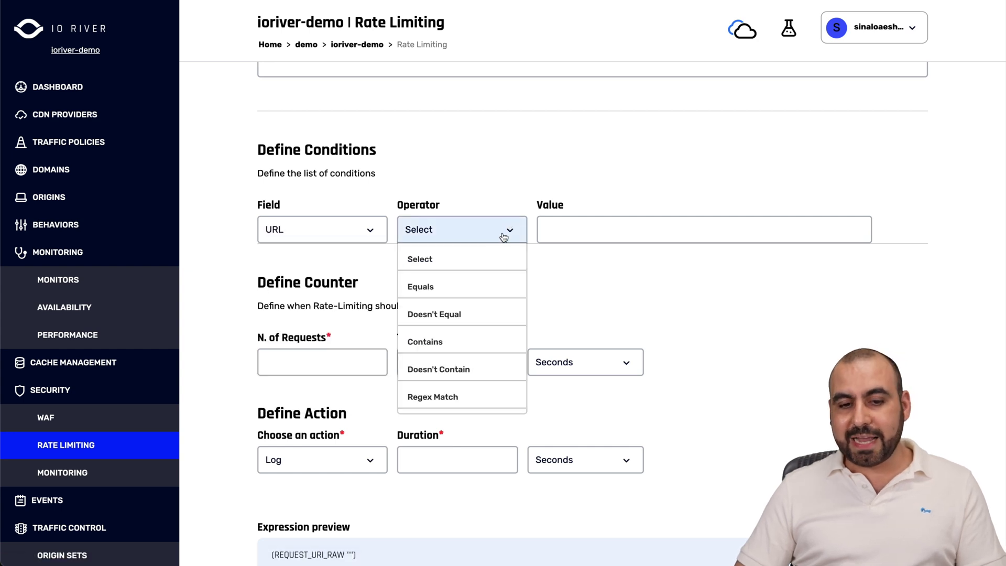
{"action": "left_click", "coordinate": [468, 288]}
{"action": "left_click", "coordinate": [594, 226]}
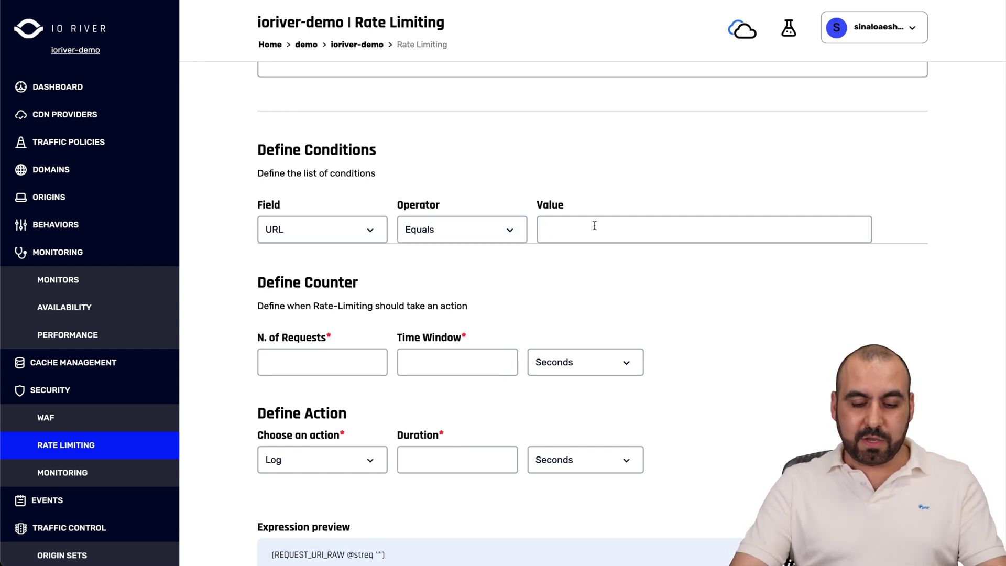
{"action": "type", "text": "https://login"}
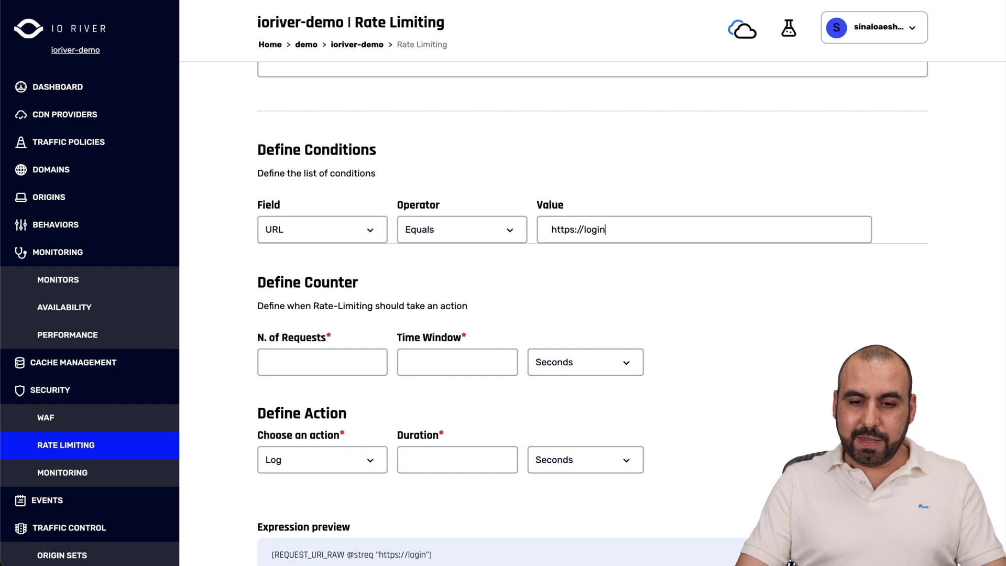
{"action": "type", "text": ".com/login"}
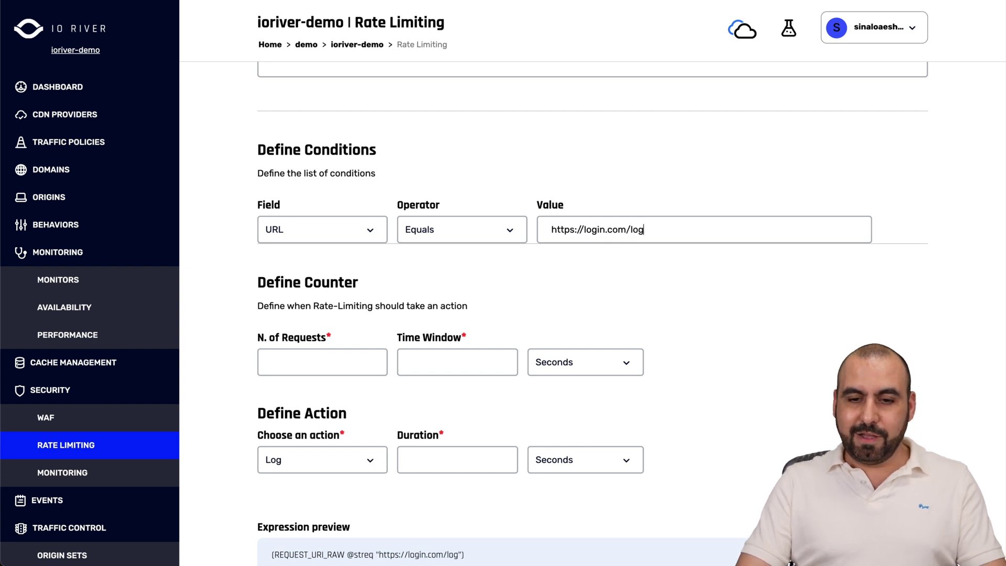
- Set the rule to trigger after 10 requests within a 10-second window
{"action": "left_click", "coordinate": [283, 365]}
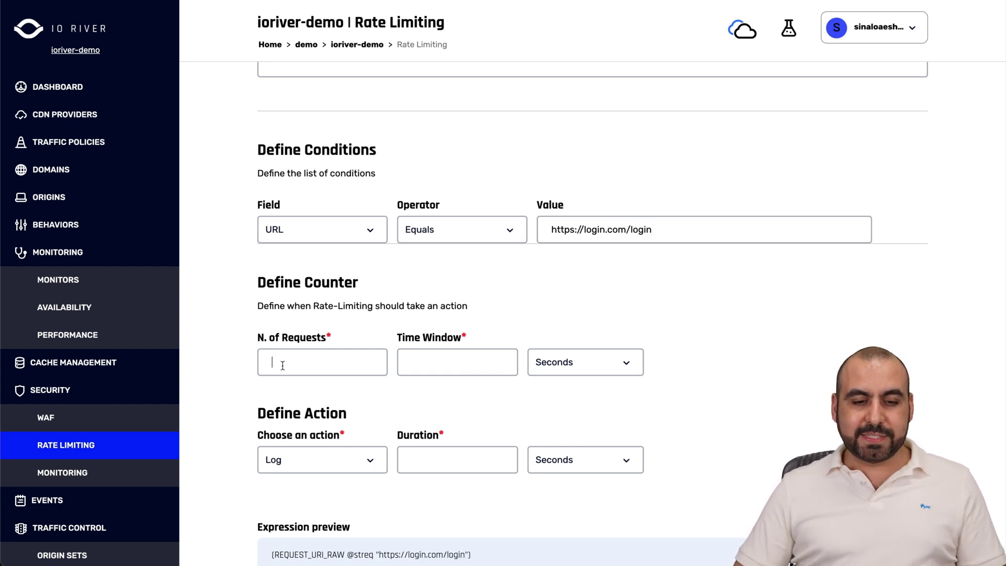
{"action": "type", "text": "10"}
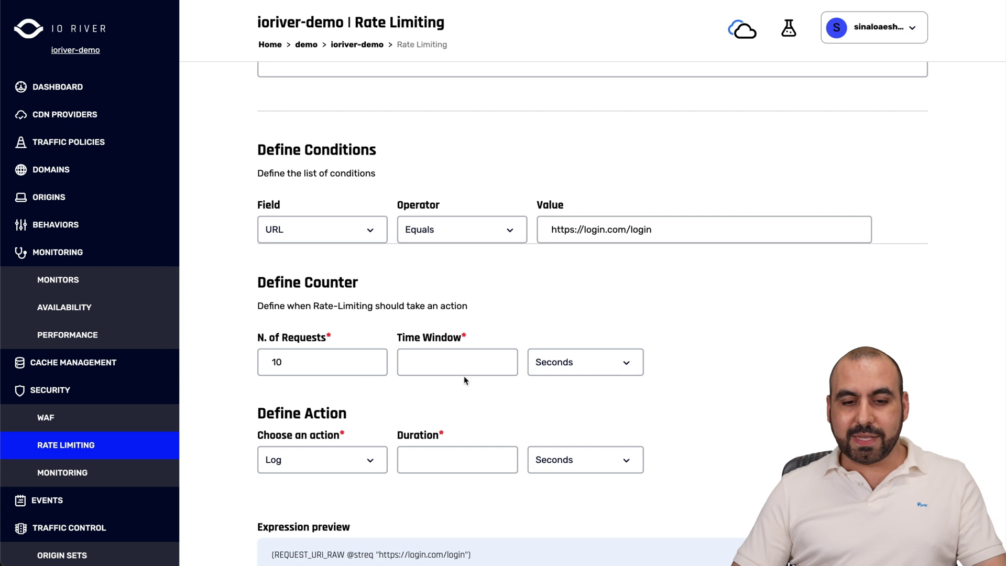
{"action": "left_click", "coordinate": [470, 364]}
{"action": "type", "text": "10"}
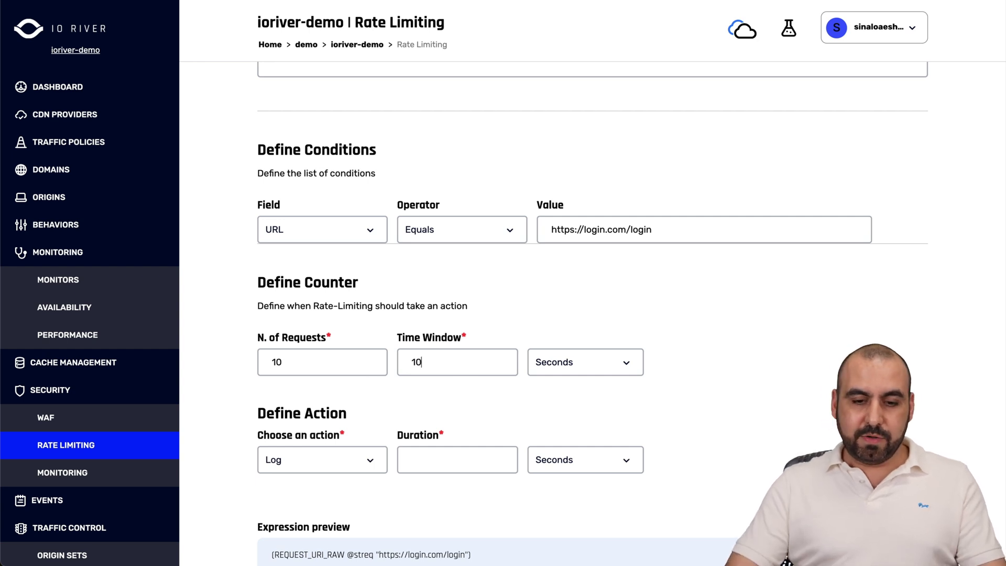
- Make the rule block offending clients for 60 minutes
{"action": "scroll", "coordinate": [430, 422], "scroll_direction": "down", "scroll_amount": 1}
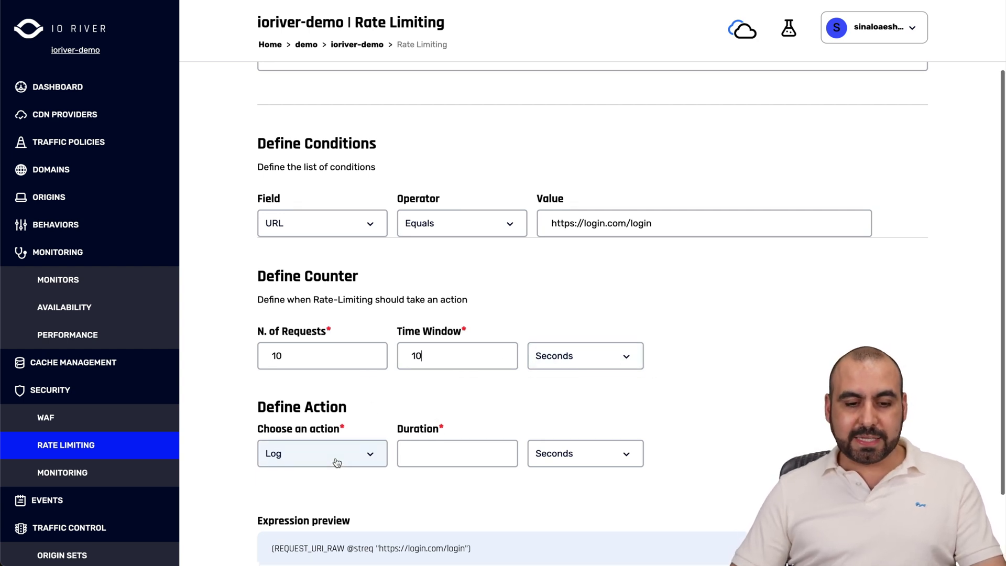
{"action": "left_click", "coordinate": [337, 460]}
{"action": "left_click", "coordinate": [315, 509]}
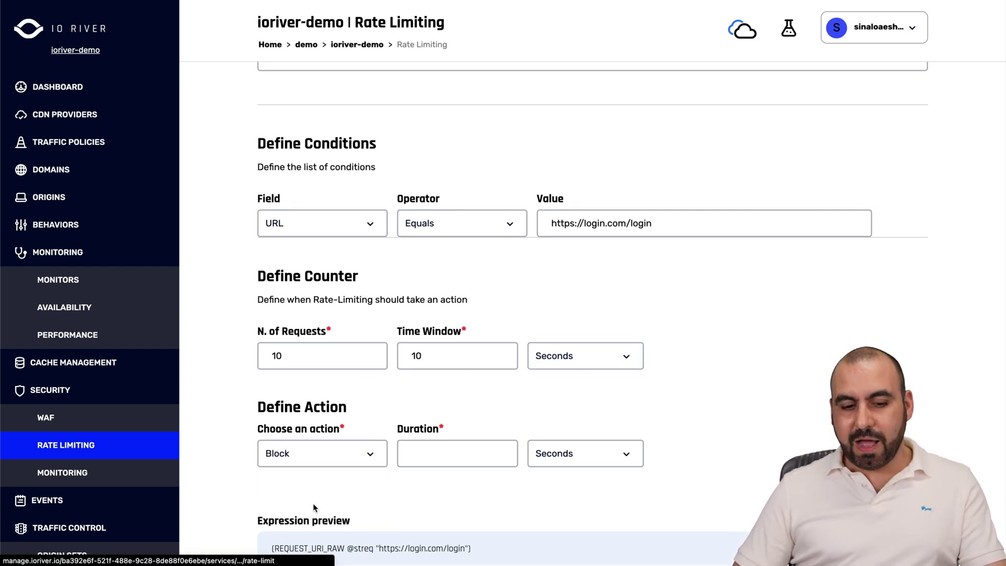
{"action": "left_click", "coordinate": [465, 457]}
{"action": "type", "text": "60"}
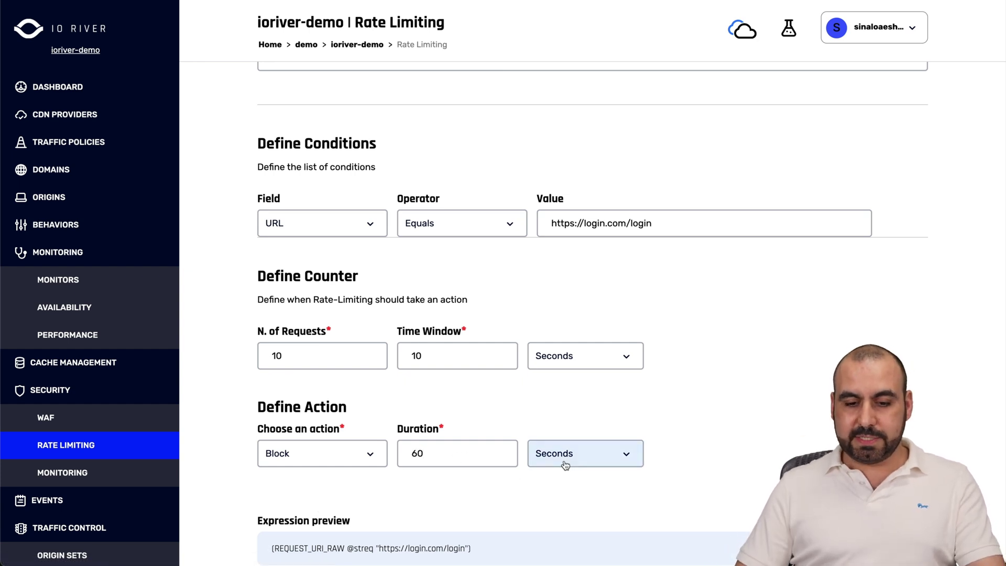
{"action": "left_click", "coordinate": [561, 460]}
{"action": "left_click", "coordinate": [585, 505]}
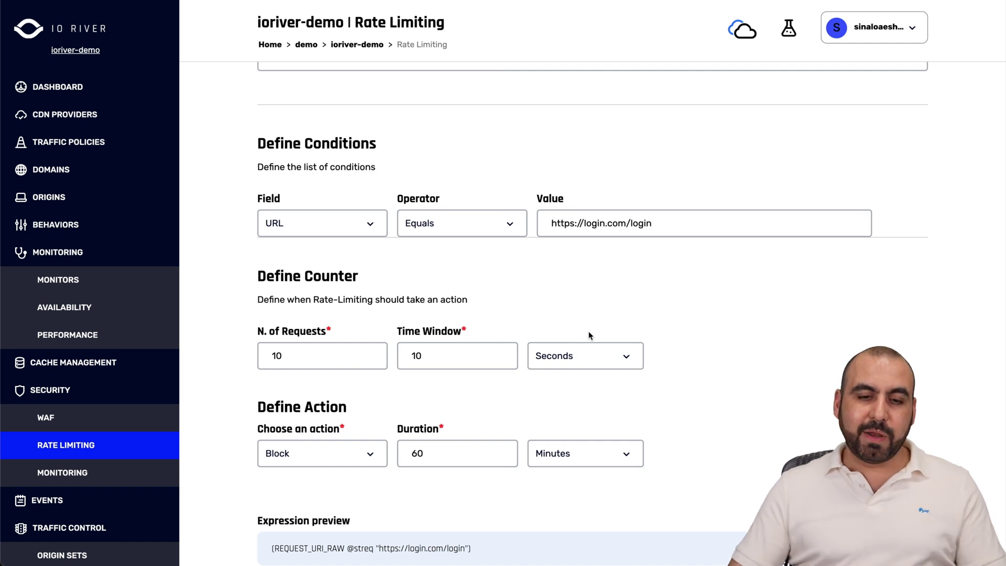
{"action": "scroll", "coordinate": [589, 335], "scroll_direction": "down", "scroll_amount": 2}
{"action": "scroll", "coordinate": [590, 332], "scroll_direction": "up", "scroll_amount": 4}
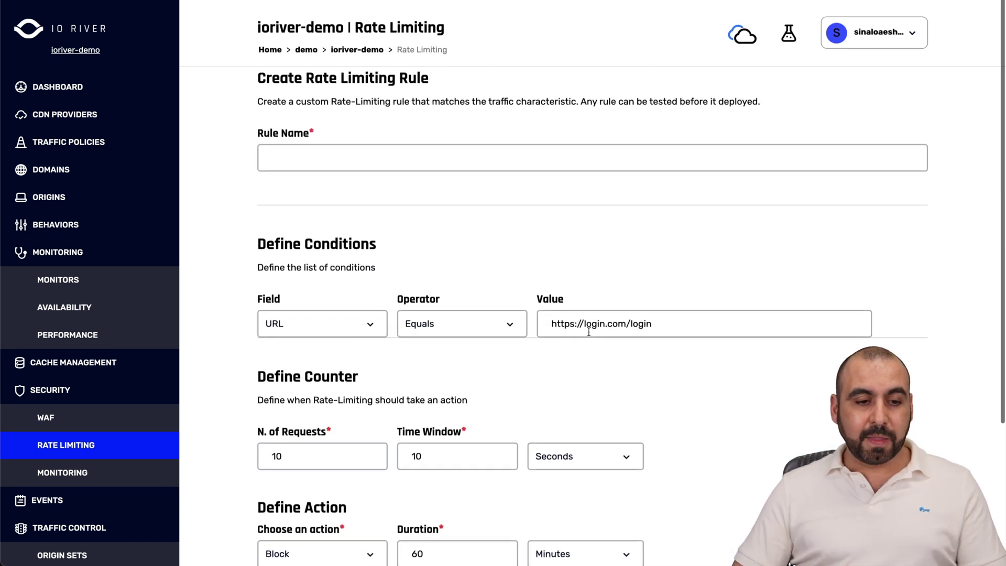
- Browse Security Monitoring, Events, Origin Sets and Load Balancers, ending on the empty Edge Compute page
{"action": "left_click", "coordinate": [74, 472]}
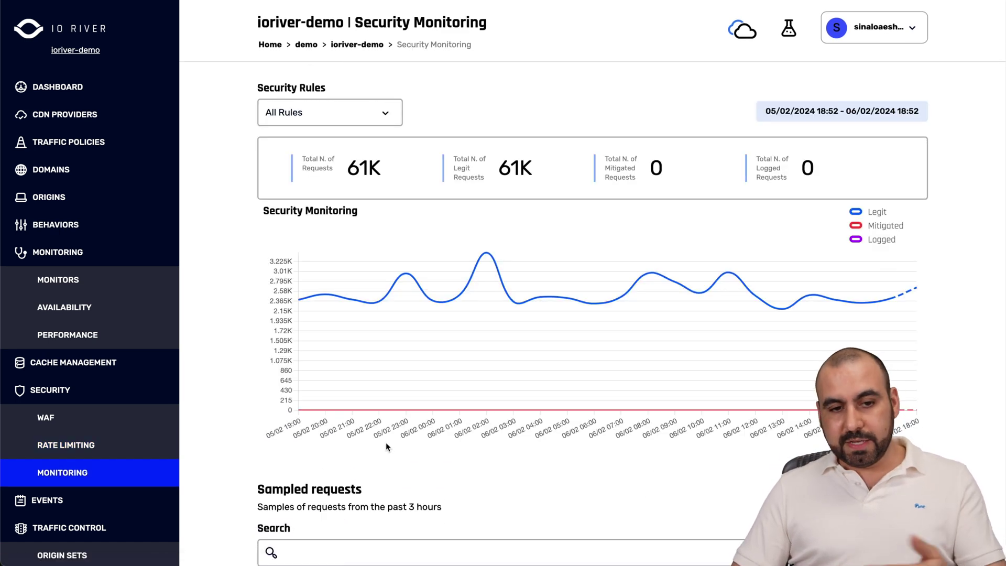
{"action": "scroll", "coordinate": [168, 430], "scroll_direction": "down", "scroll_amount": 2}
{"action": "left_click", "coordinate": [73, 414]}
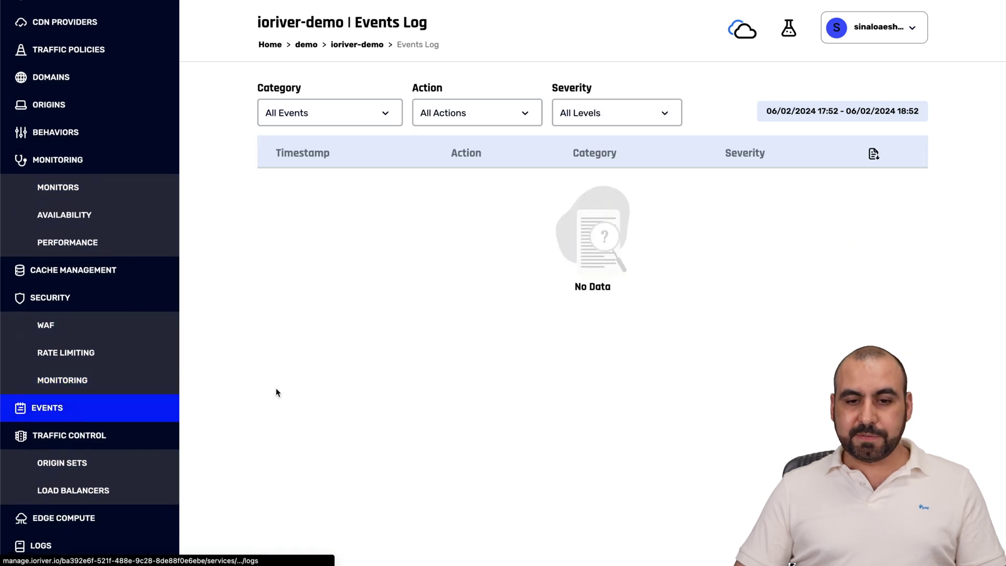
{"action": "left_click", "coordinate": [83, 468]}
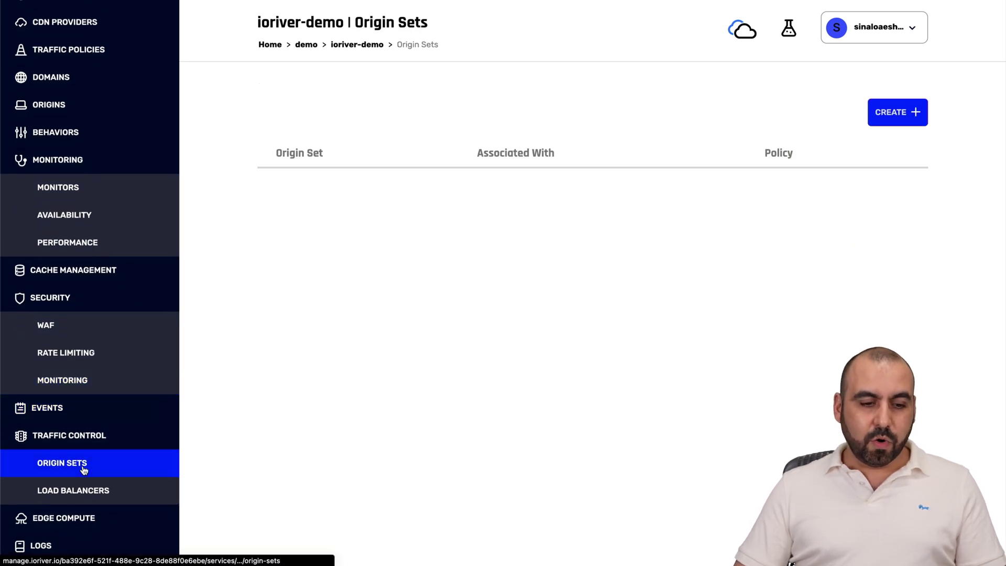
{"action": "left_click", "coordinate": [92, 491]}
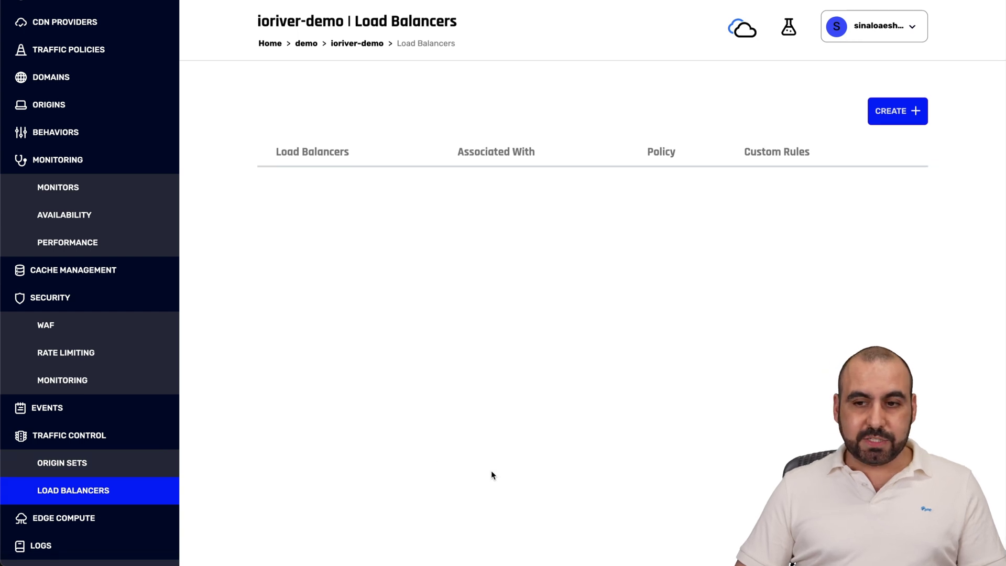
{"action": "scroll", "coordinate": [140, 414], "scroll_direction": "down", "scroll_amount": 1}
{"action": "left_click", "coordinate": [96, 466]}
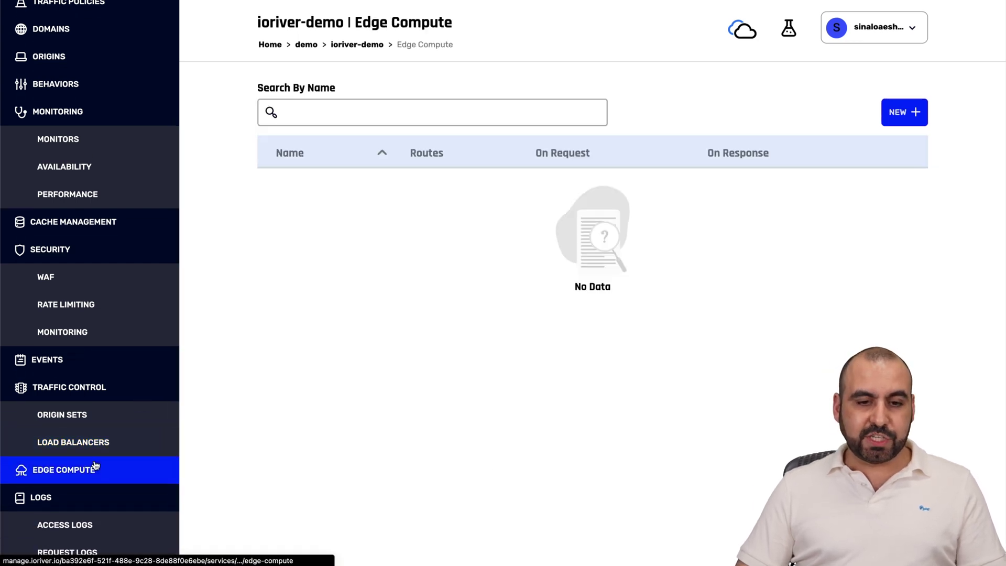